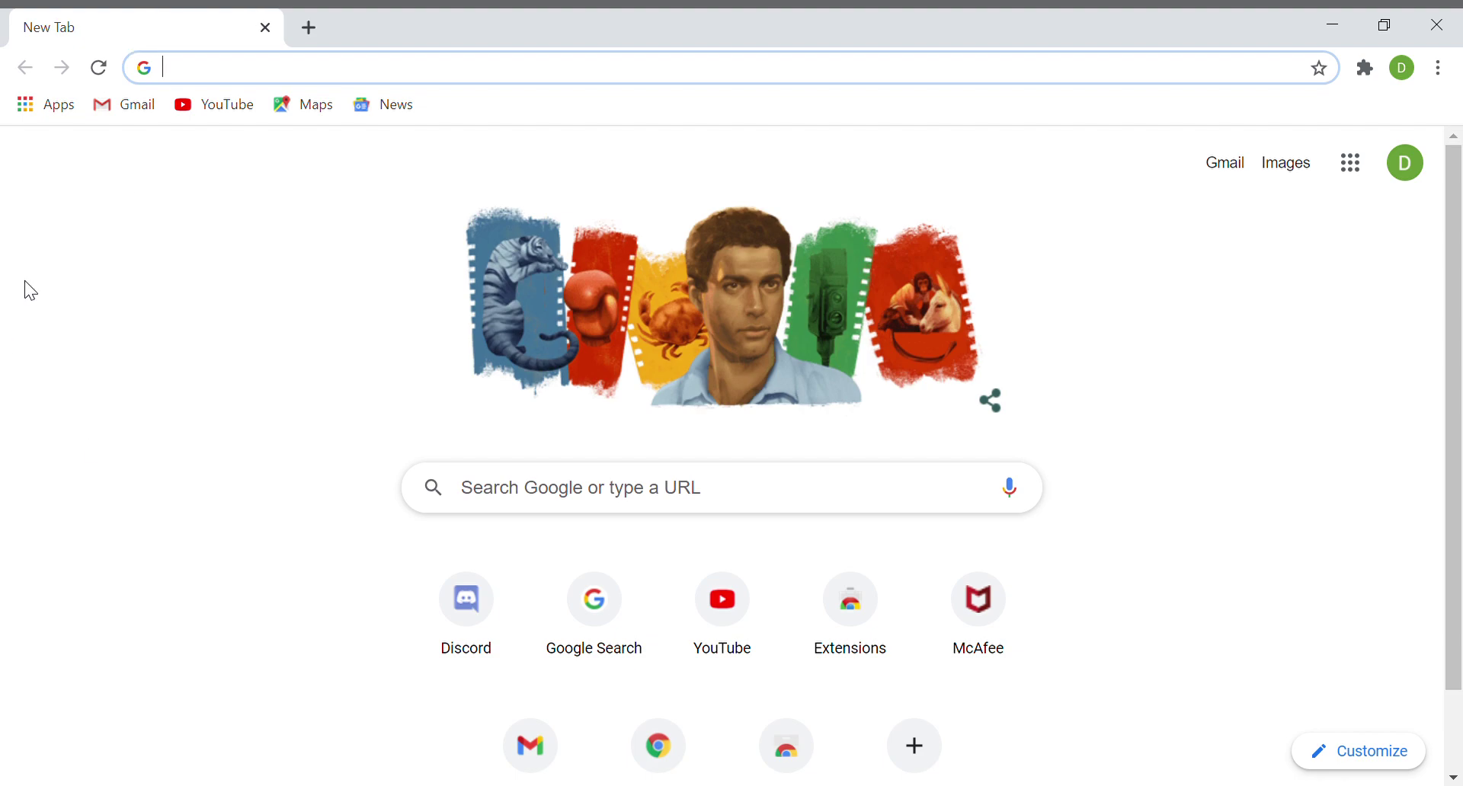
Show the new tab's recent searches, such as microsoft rewards, roblox and discord
{"action": "scroll", "coordinate": [1186, 180], "scroll_direction": "down", "scroll_amount": 1}
{"action": "scroll", "coordinate": [789, 363], "scroll_direction": "up", "scroll_amount": 1}
{"action": "left_click", "coordinate": [449, 79]}
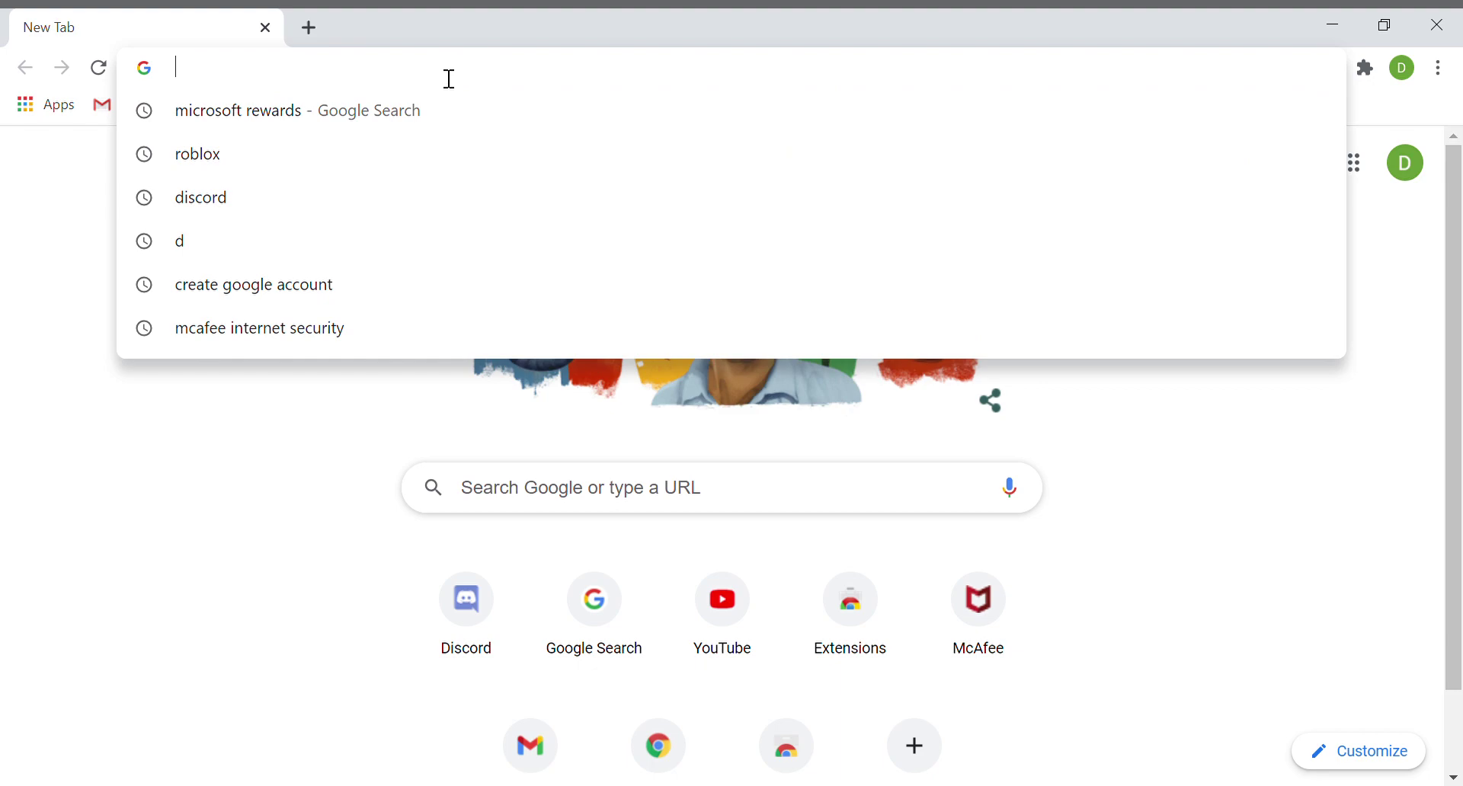
{"action": "left_click", "coordinate": [163, 361]}
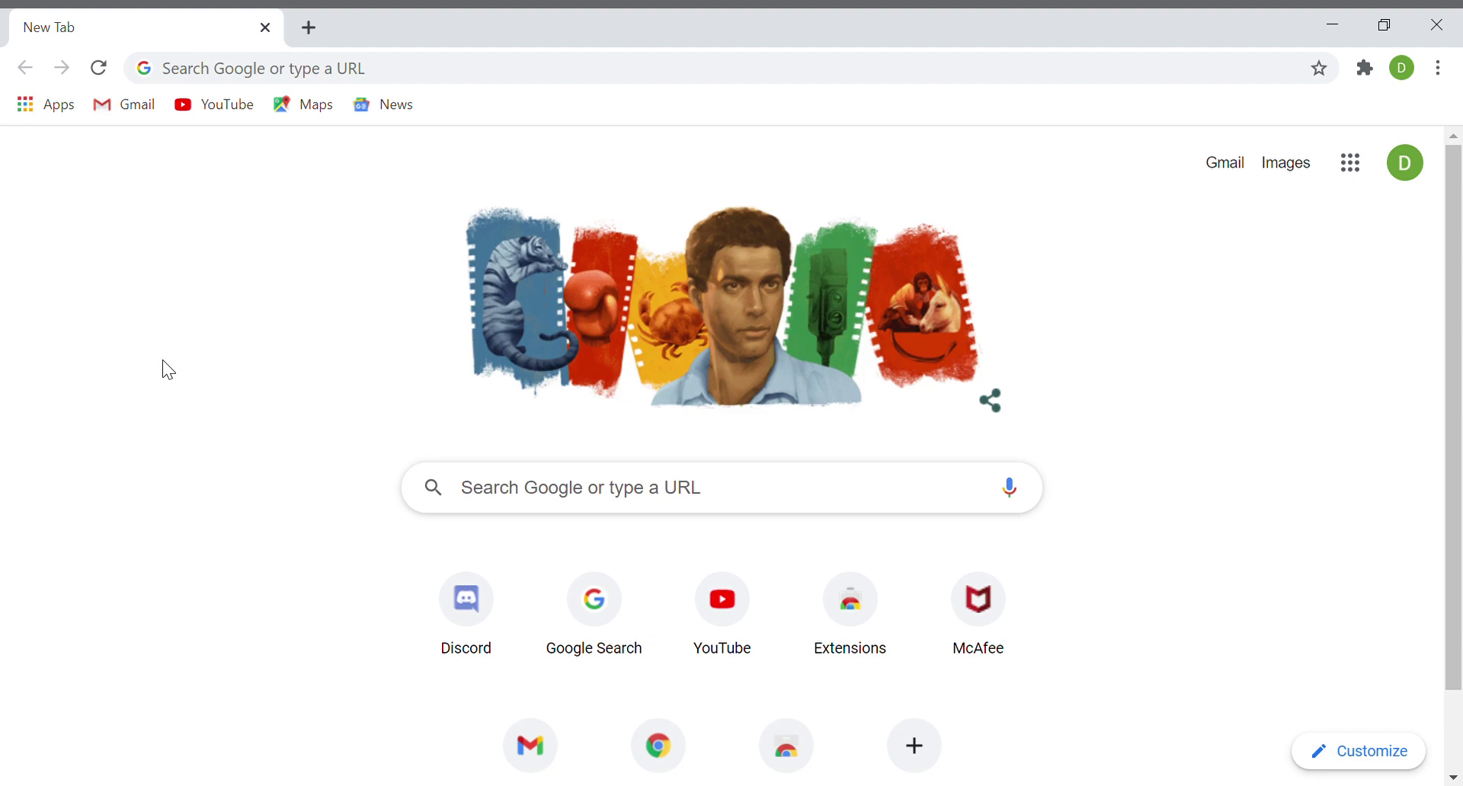
{"action": "scroll", "coordinate": [157, 448], "scroll_direction": "down", "scroll_amount": 1}
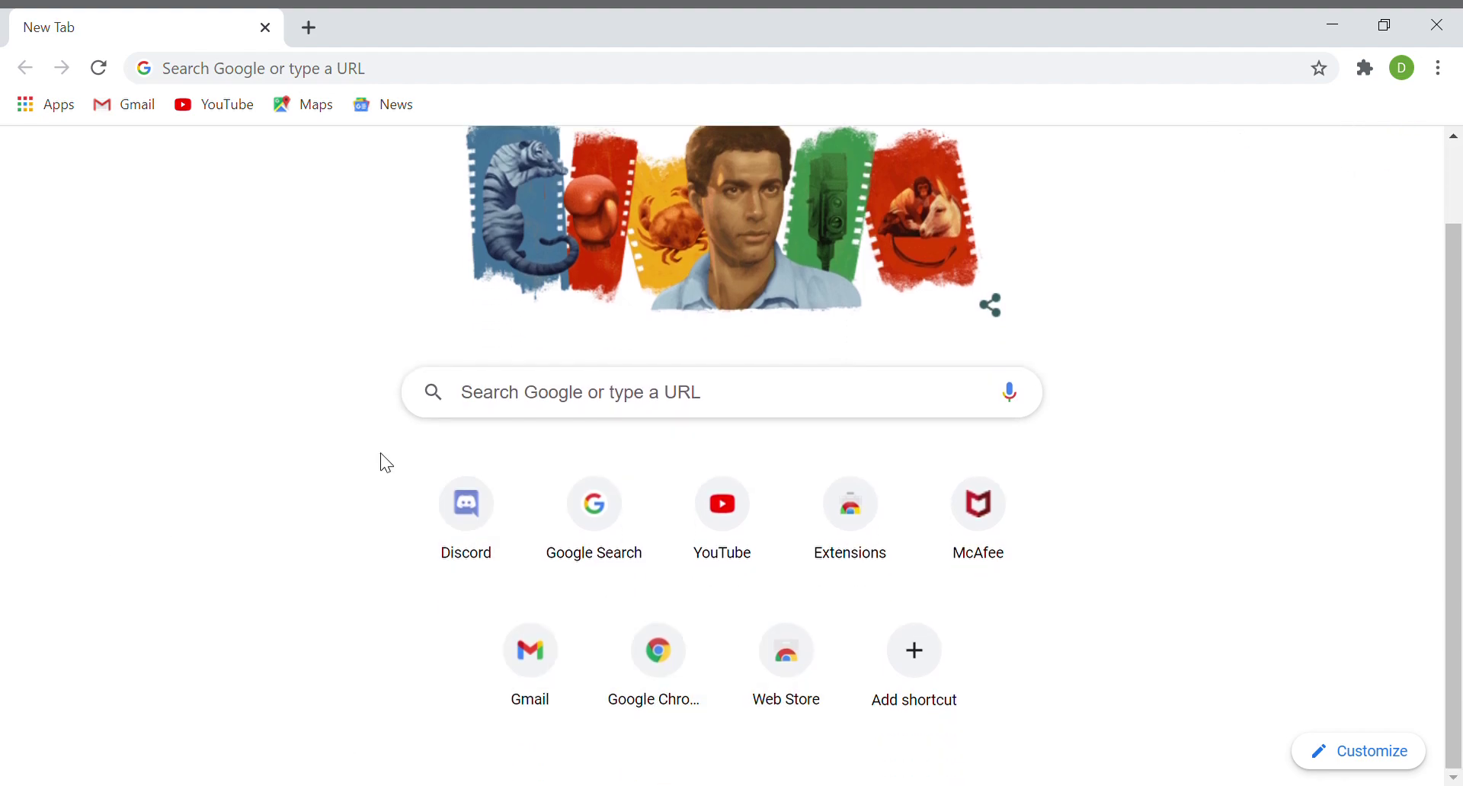
{"action": "scroll", "coordinate": [309, 259], "scroll_direction": "up", "scroll_amount": 1}
{"action": "left_click", "coordinate": [448, 68]}
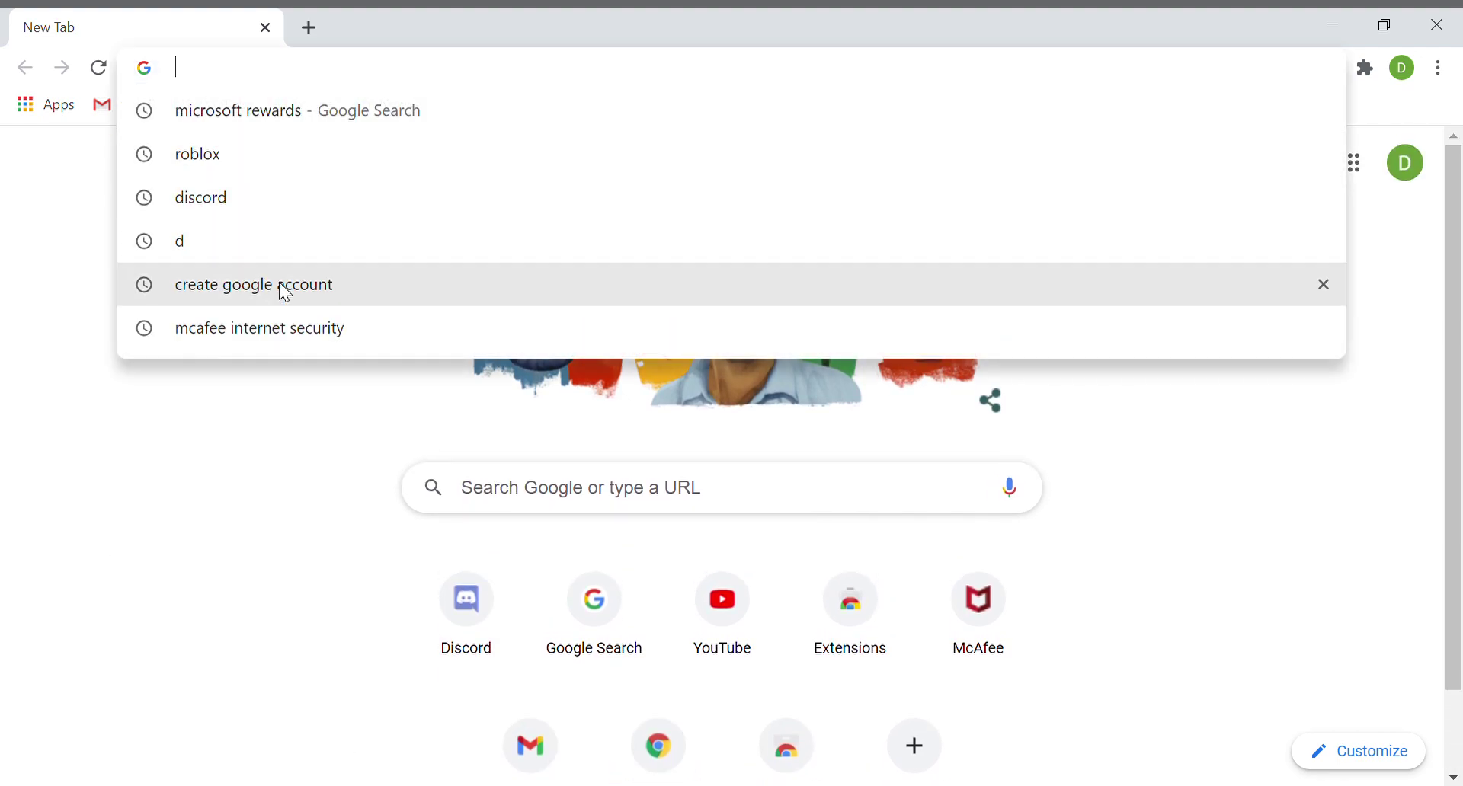
Search 'microsoft rewards' from the suggestions and reach the Rewards account page
{"action": "left_click", "coordinate": [304, 111]}
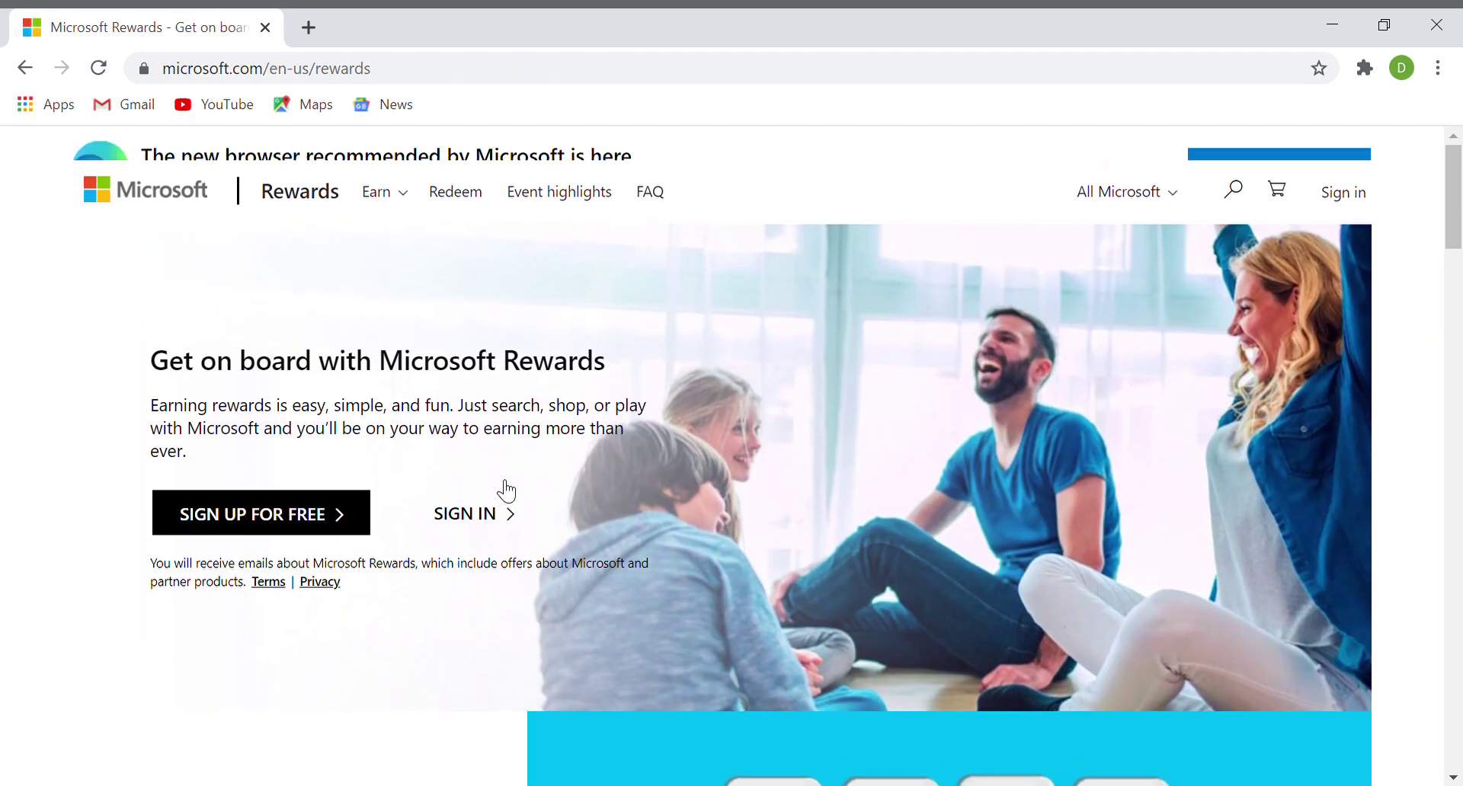
{"action": "scroll", "coordinate": [487, 457], "scroll_direction": "down", "scroll_amount": 4}
{"action": "scroll", "coordinate": [457, 418], "scroll_direction": "down", "scroll_amount": 4}
{"action": "scroll", "coordinate": [452, 415], "scroll_direction": "up", "scroll_amount": 5}
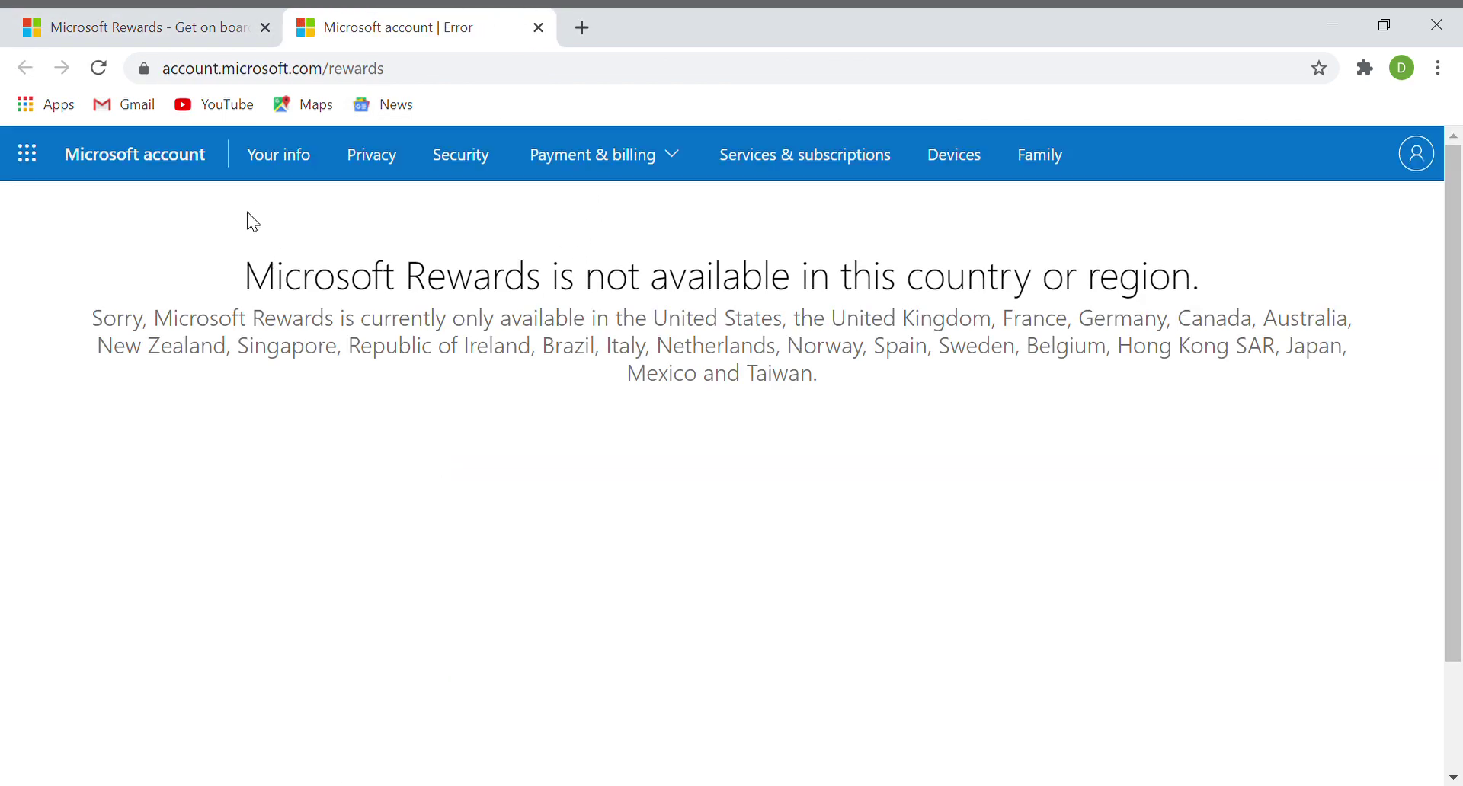
Highlight the 'not available in this country or region' error text
{"action": "mouse_move", "coordinate": [186, 255]}
{"action": "left_mouse_down"}
{"action": "mouse_move", "coordinate": [1023, 309]}
{"action": "mouse_move", "coordinate": [1251, 266]}
{"action": "left_mouse_up"}
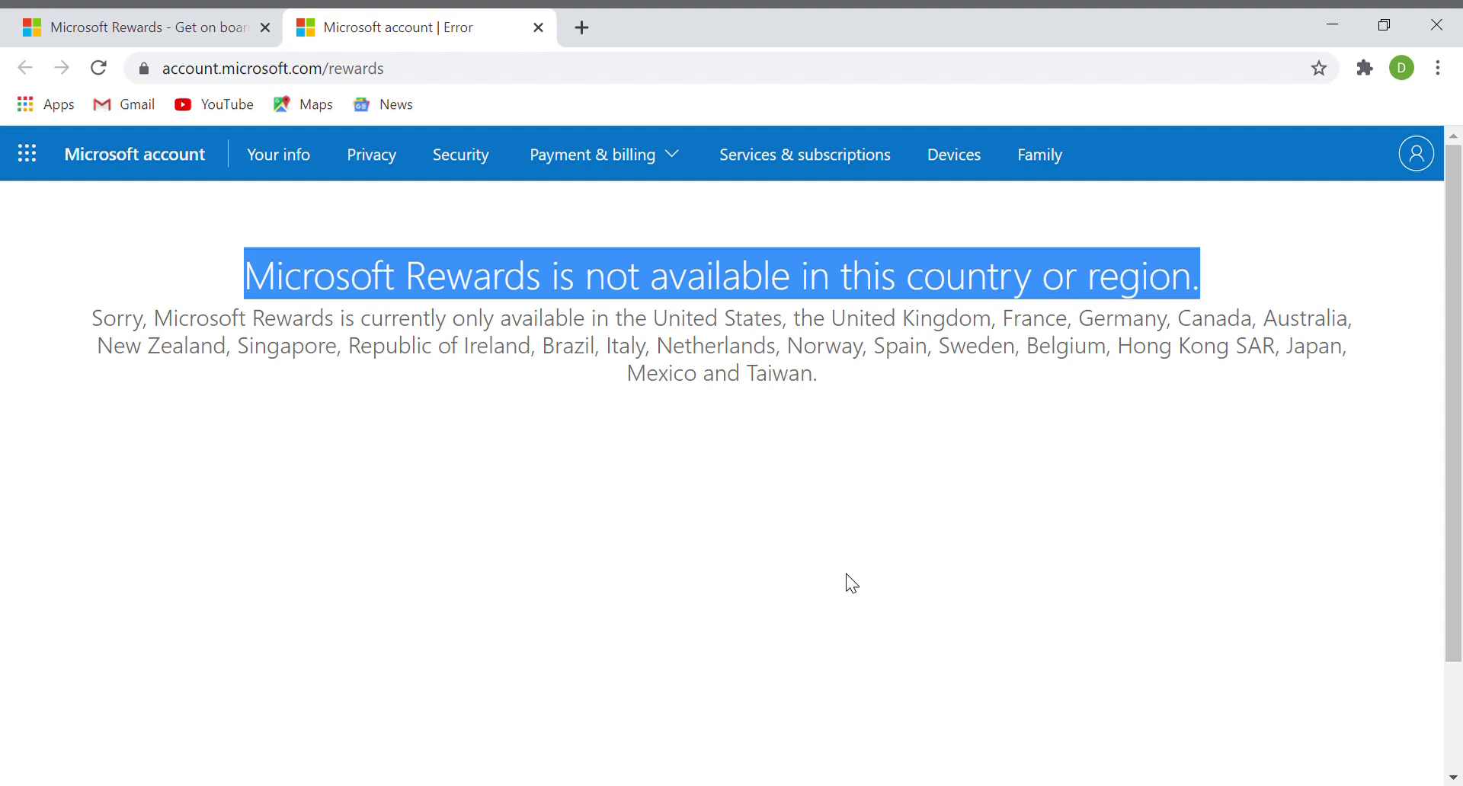
{"action": "left_click_drag", "start_coordinate": [846, 576], "coordinate": [608, 591]}
{"action": "left_click", "coordinate": [312, 352]}
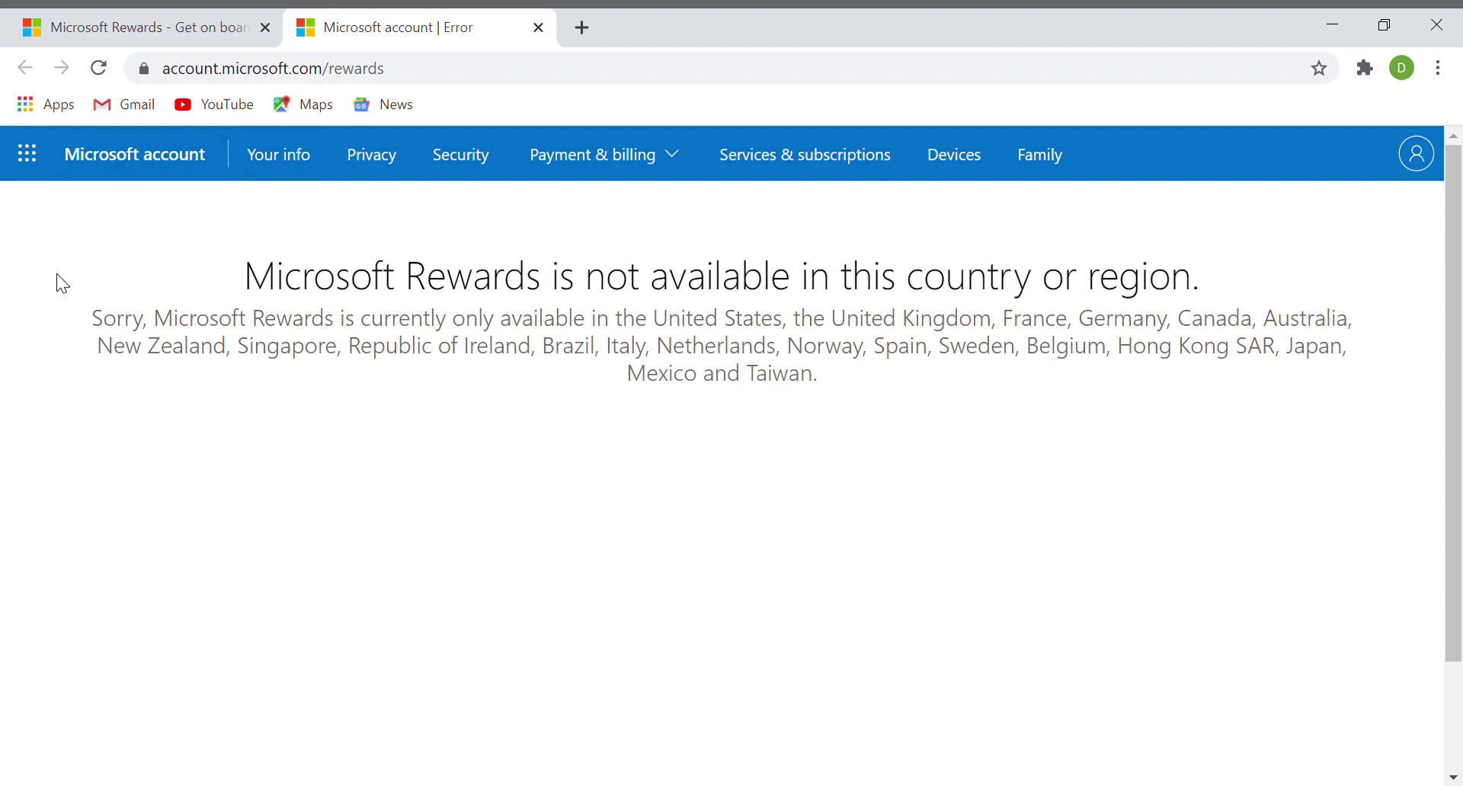
{"action": "left_click_drag", "start_coordinate": [57, 274], "coordinate": [876, 392]}
{"action": "left_click", "coordinate": [858, 388]}
{"action": "mouse_move", "coordinate": [207, 273]}
{"action": "left_mouse_down"}
{"action": "mouse_move", "coordinate": [1312, 288]}
{"action": "mouse_move", "coordinate": [1365, 470]}
{"action": "mouse_move", "coordinate": [252, 317]}
{"action": "mouse_move", "coordinate": [172, 291]}
{"action": "left_mouse_up"}
{"action": "left_click", "coordinate": [243, 253]}
Open a new tab beside the Microsoft tabs, briefly revisiting the account error page
{"action": "left_click", "coordinate": [590, 31]}
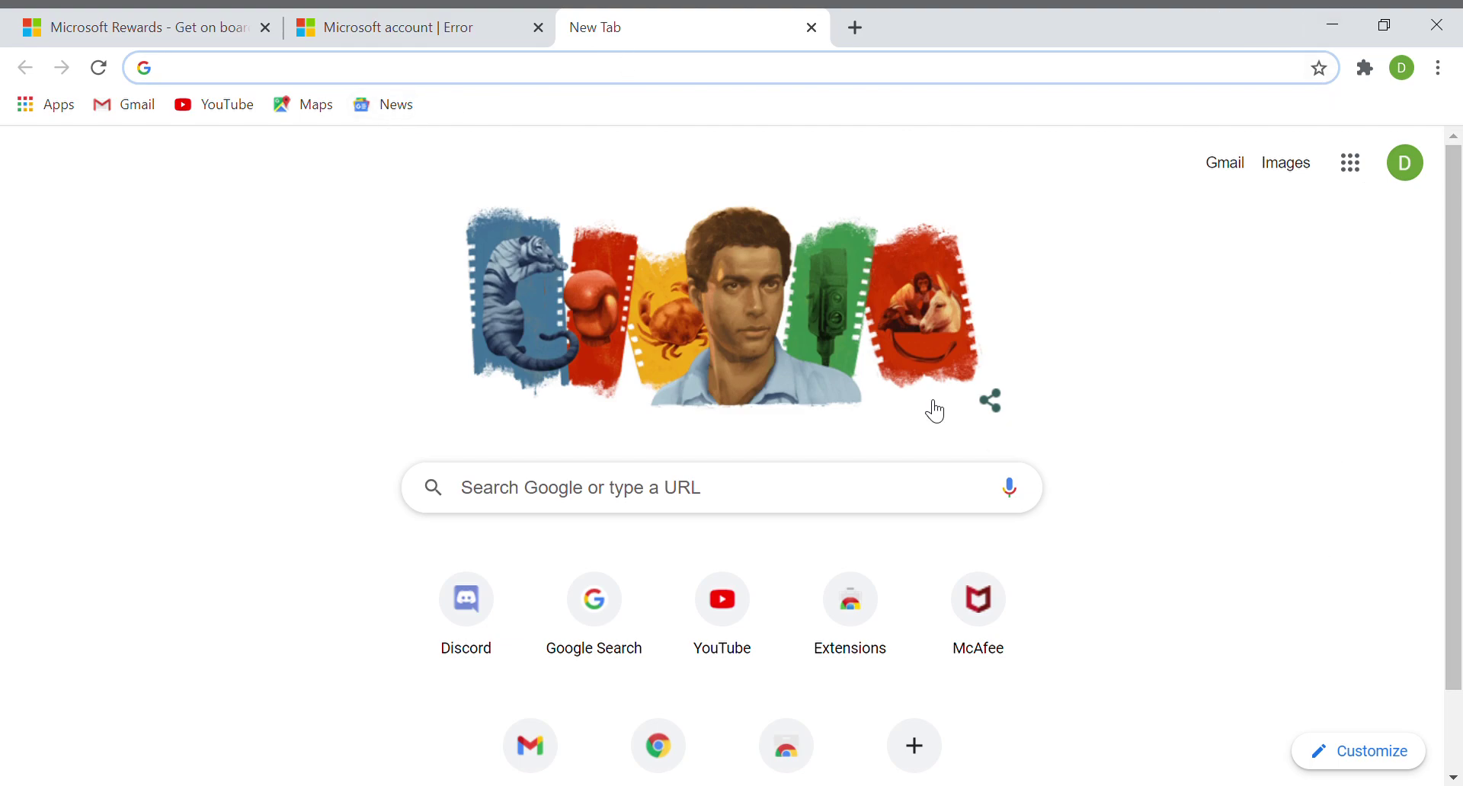
{"action": "left_click", "coordinate": [304, 92]}
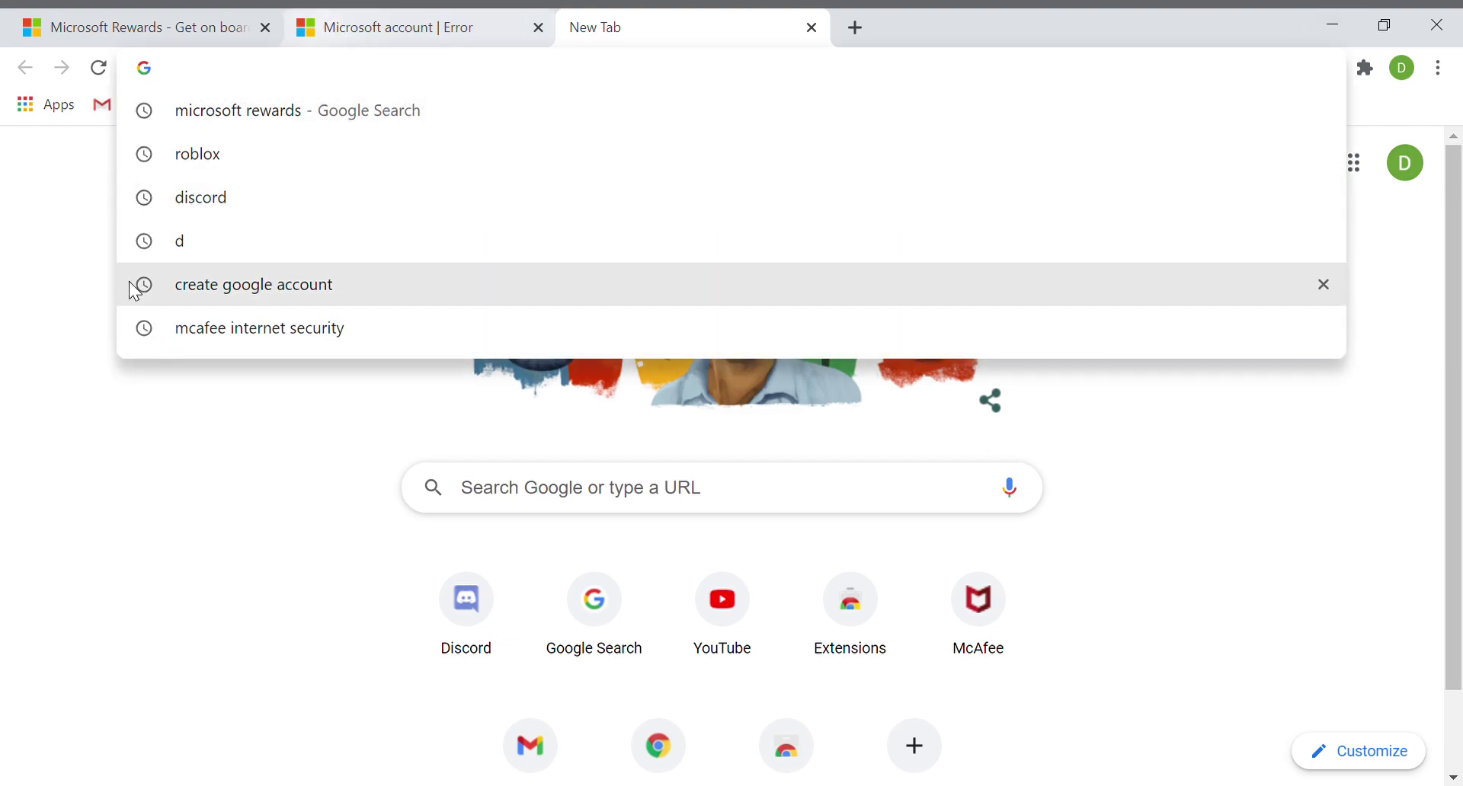
{"action": "left_click", "coordinate": [33, 483]}
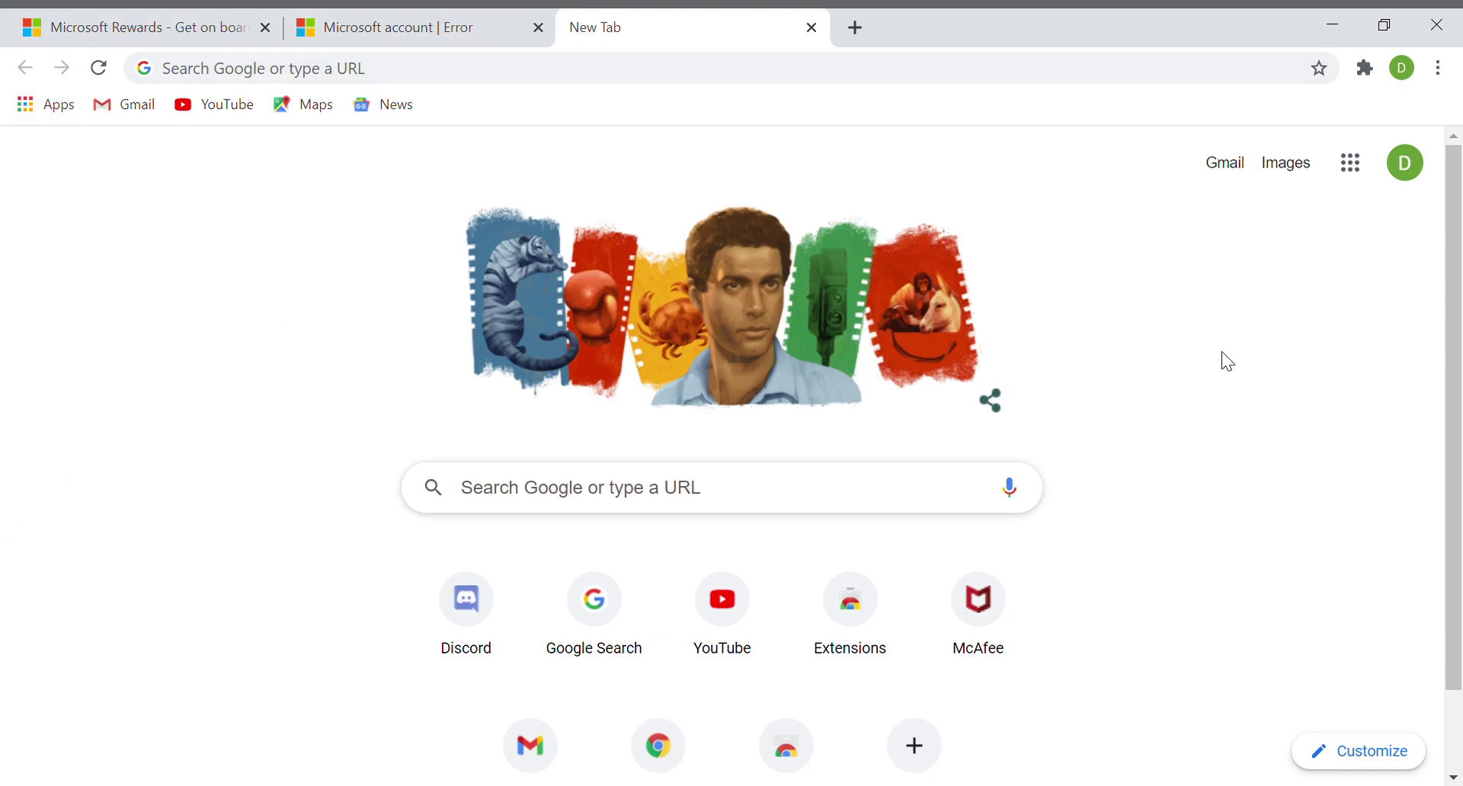
{"action": "left_click", "coordinate": [393, 35]}
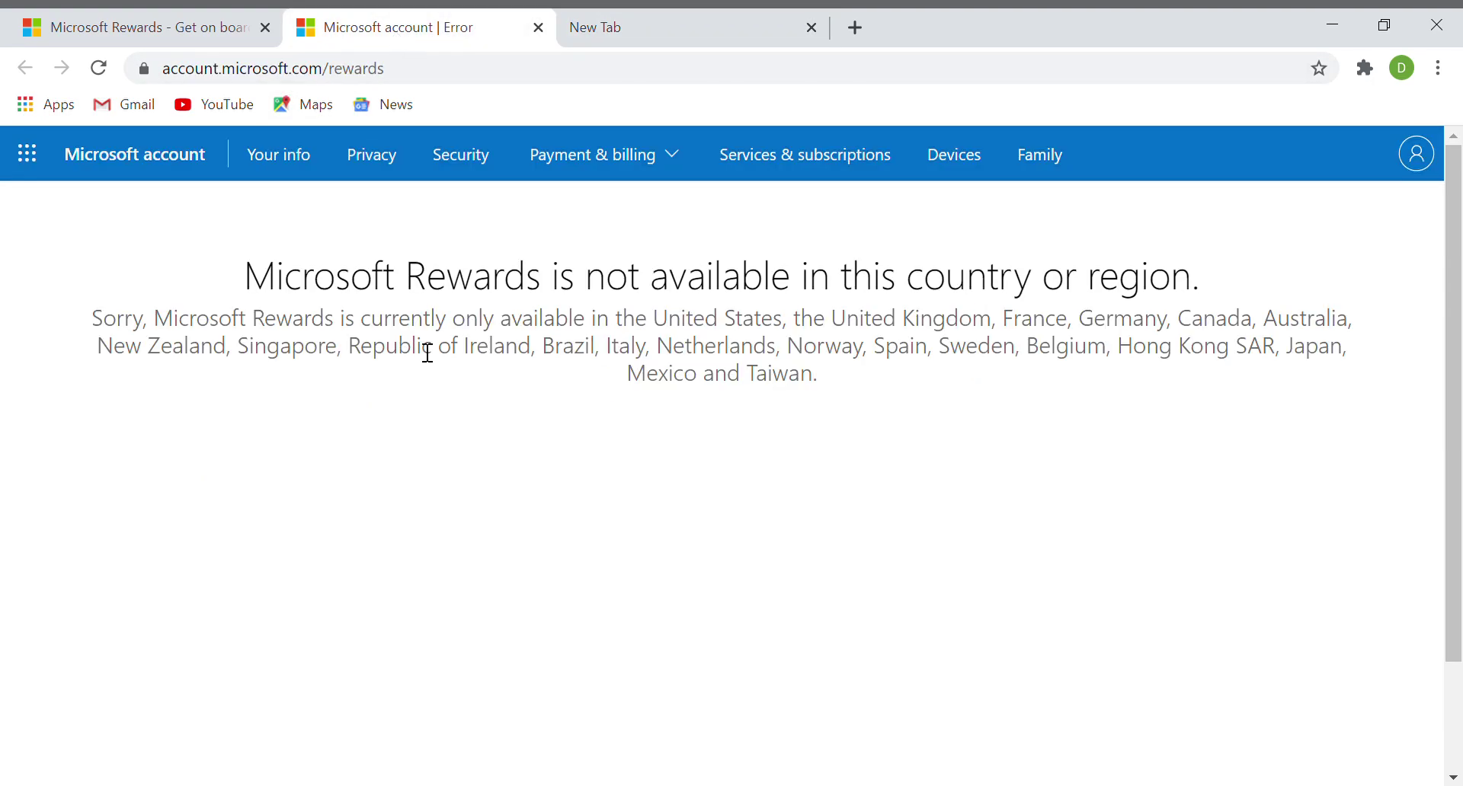
{"action": "left_click", "coordinate": [675, 27]}
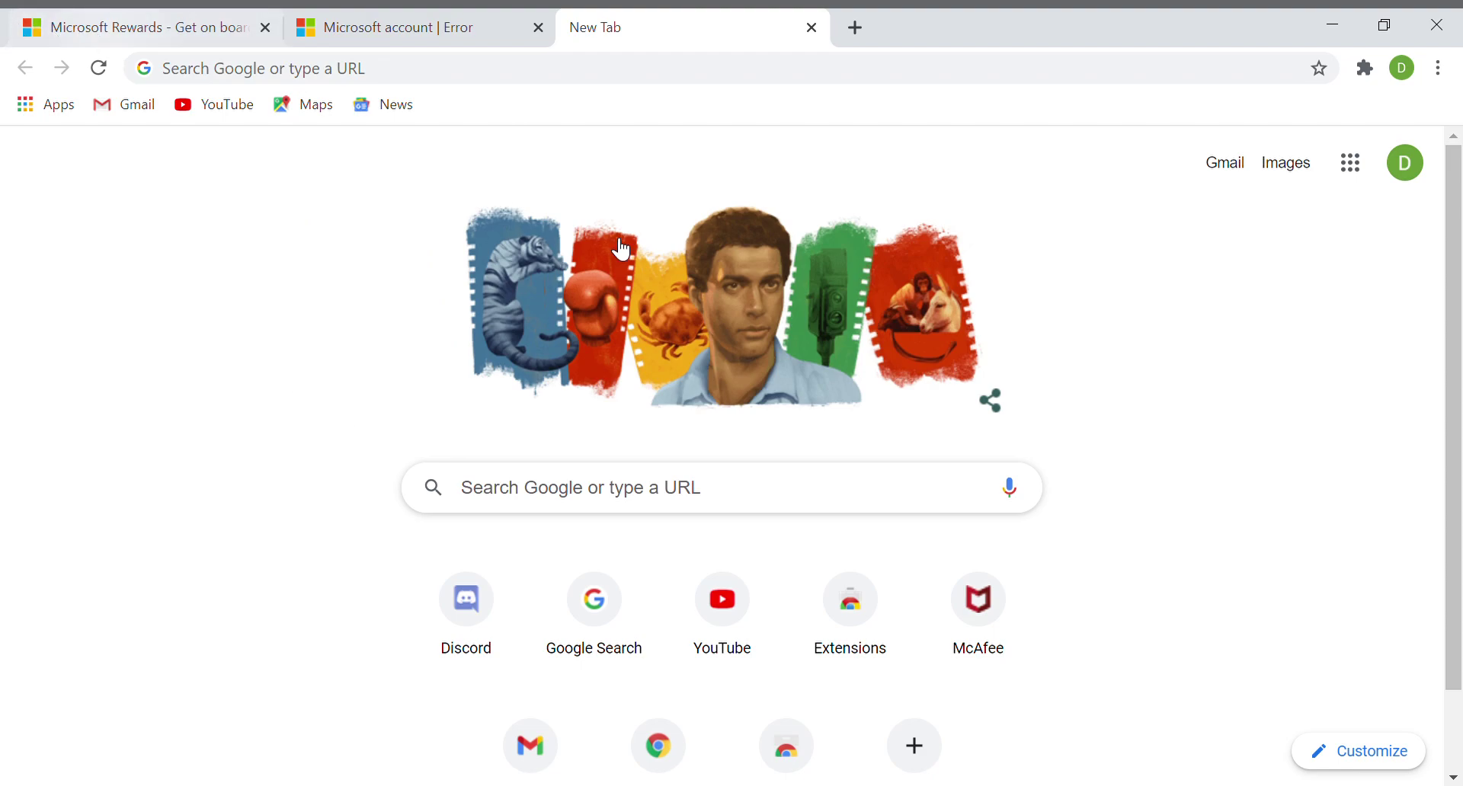
Enter 'chrome' in the new tab's address bar
{"action": "left_click", "coordinate": [554, 86]}
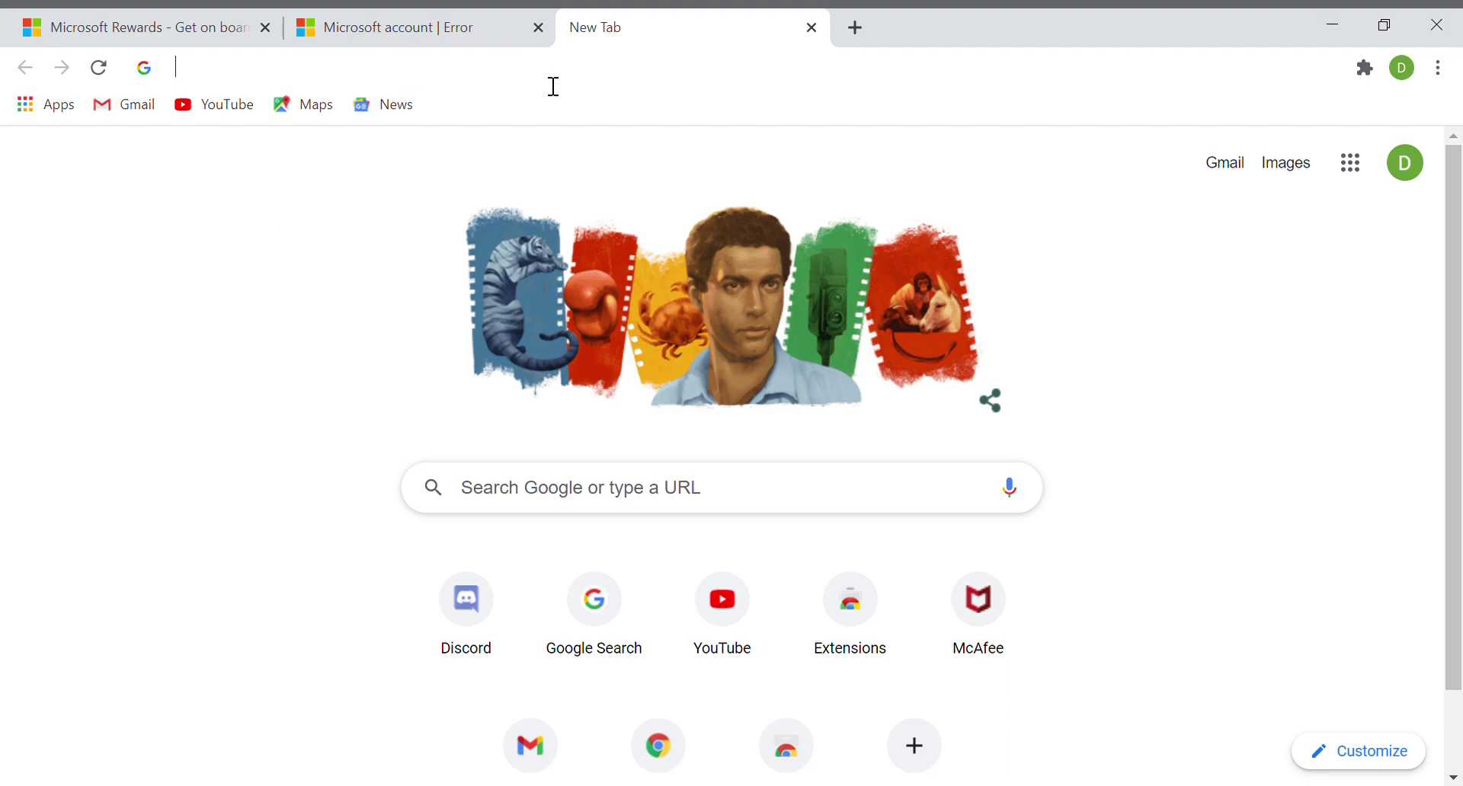
{"action": "left_click", "coordinate": [110, 152]}
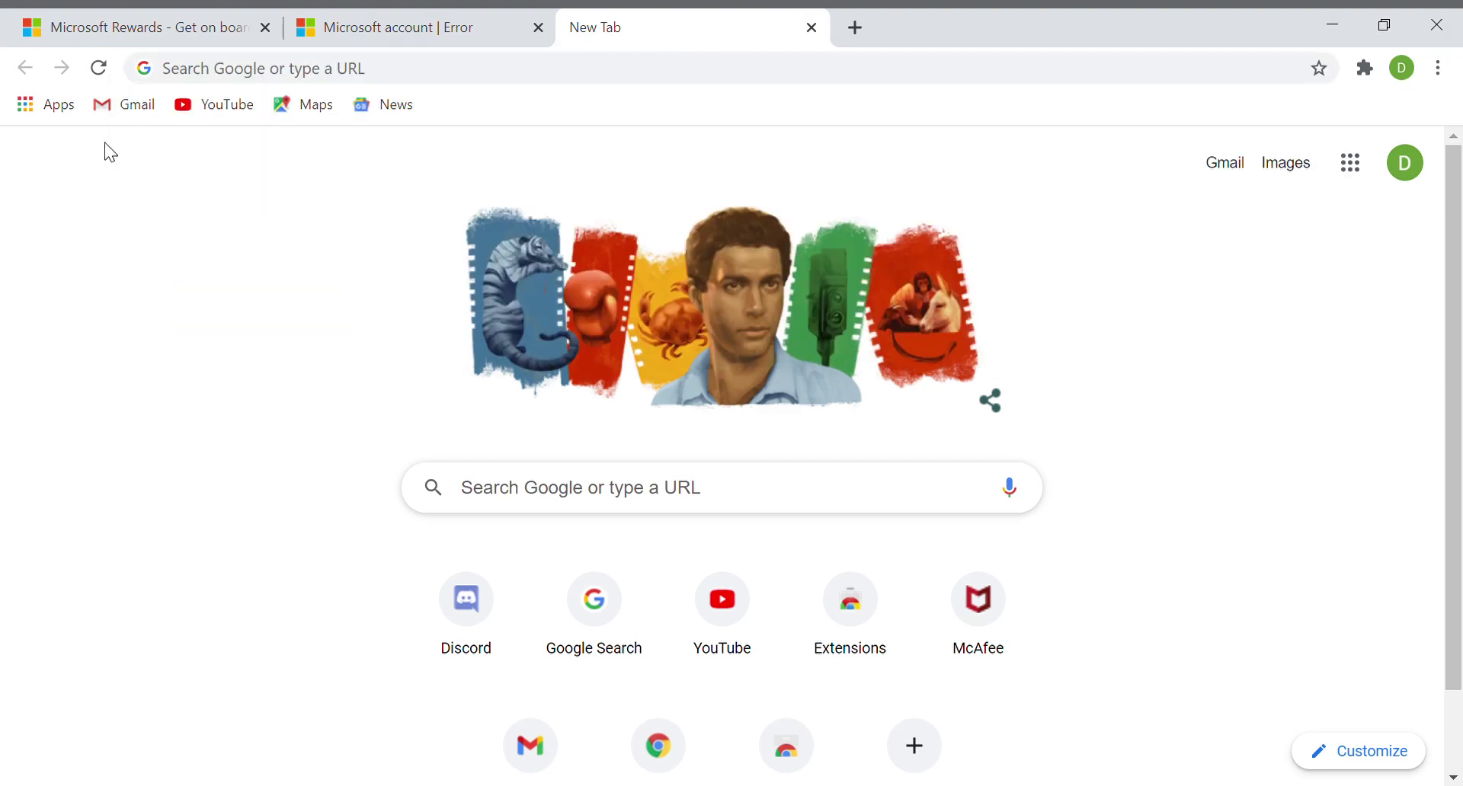
{"action": "left_click", "coordinate": [412, 80]}
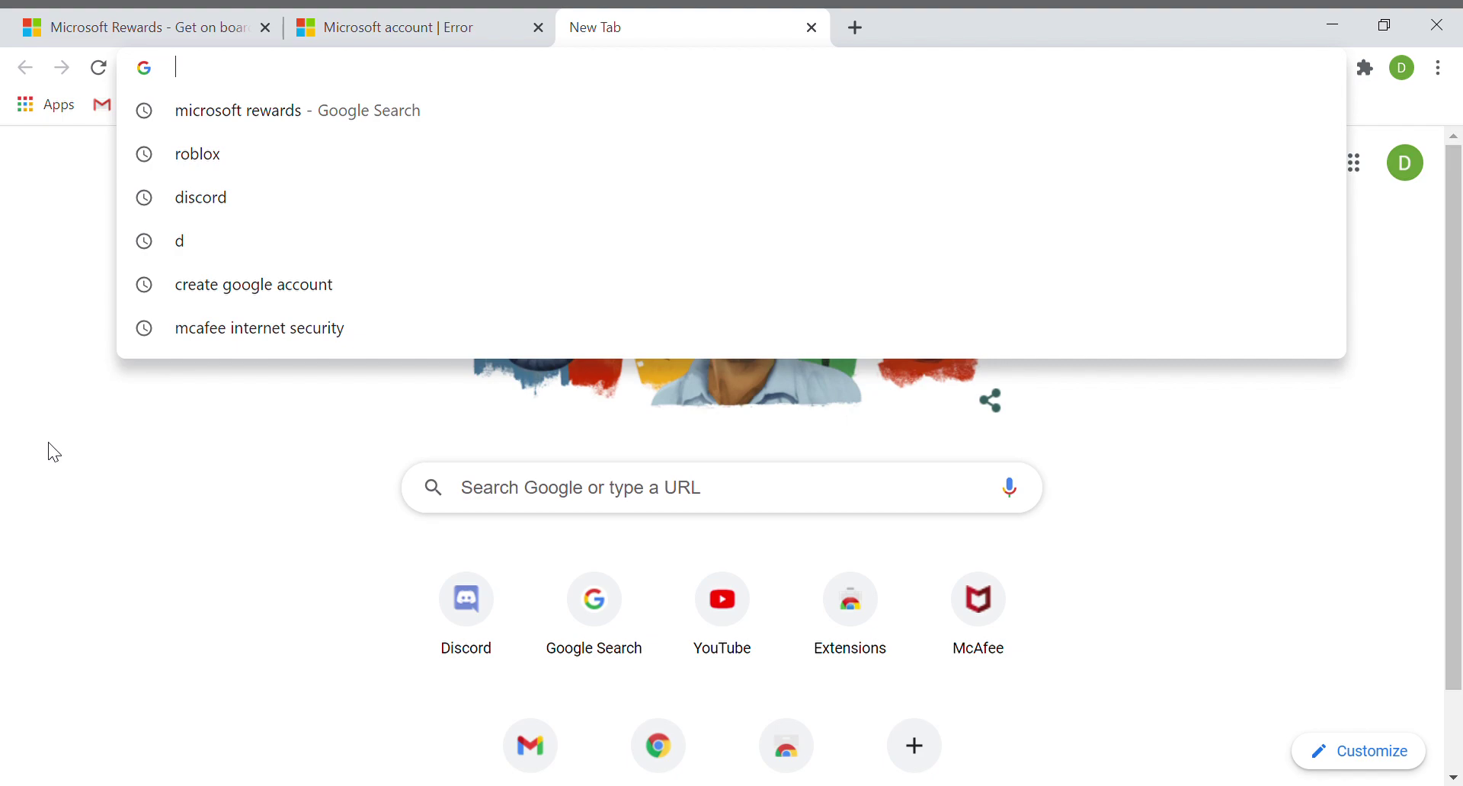
{"action": "left_click", "coordinate": [65, 411]}
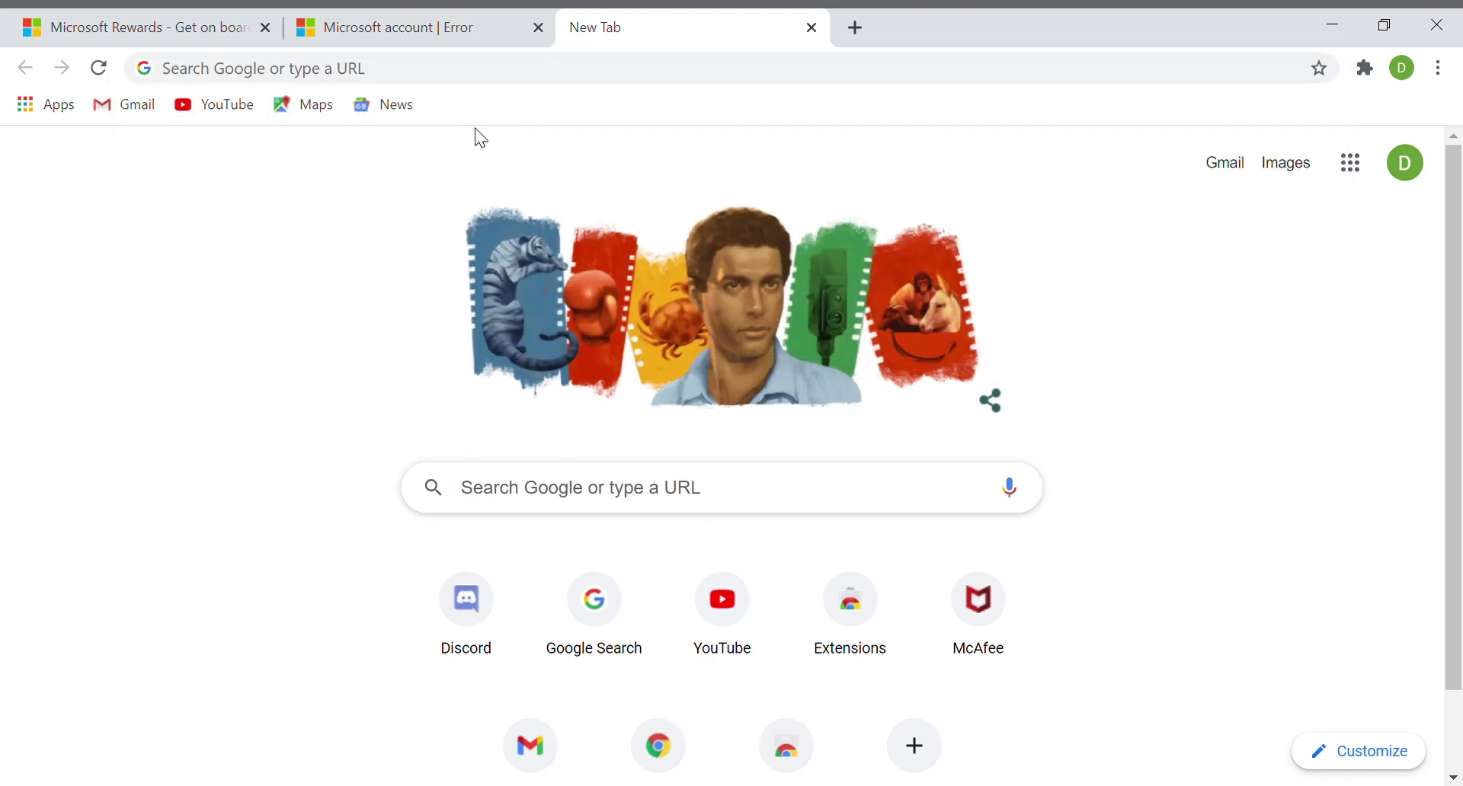
{"action": "left_click", "coordinate": [496, 70]}
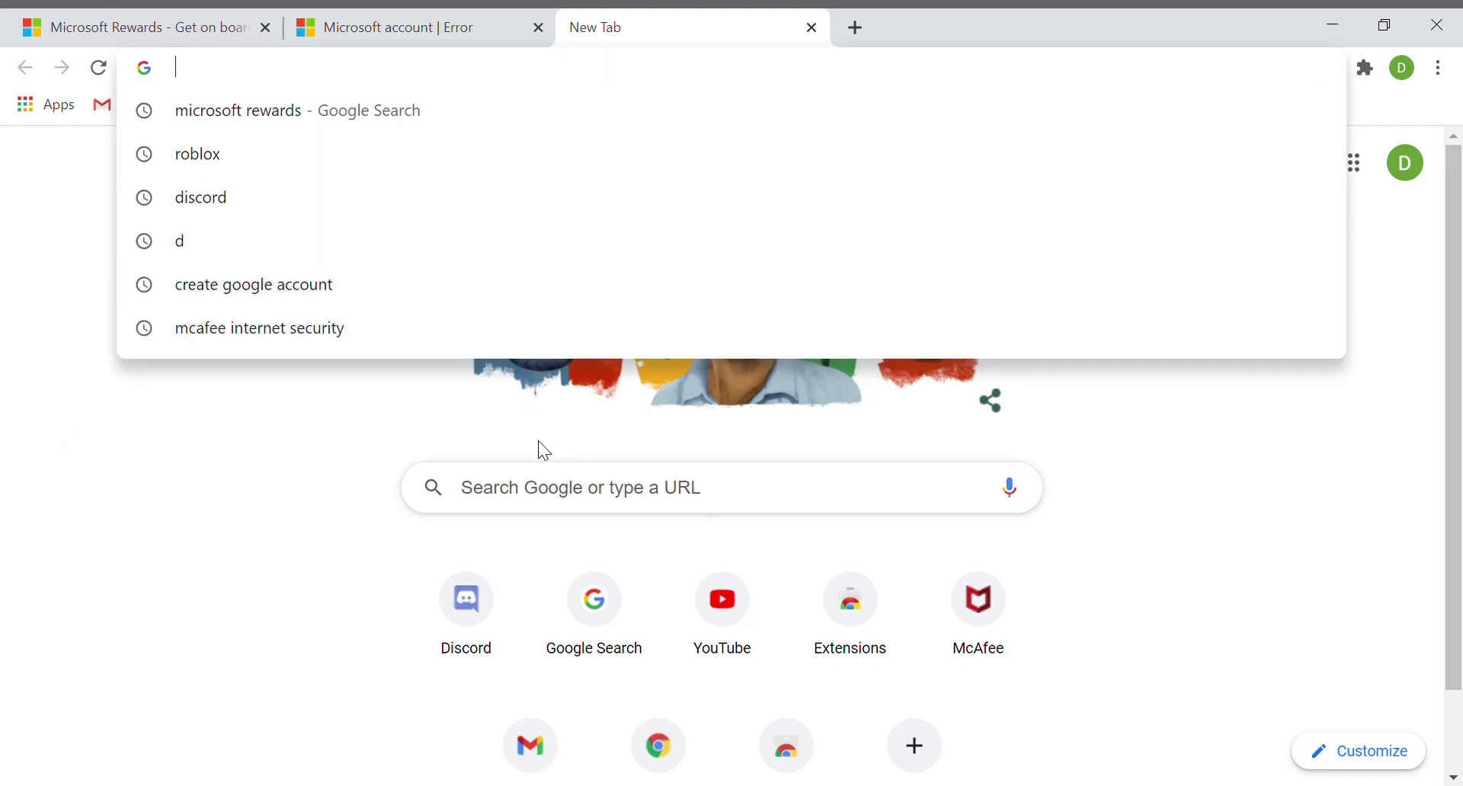
{"action": "type", "text": "chrome/"}
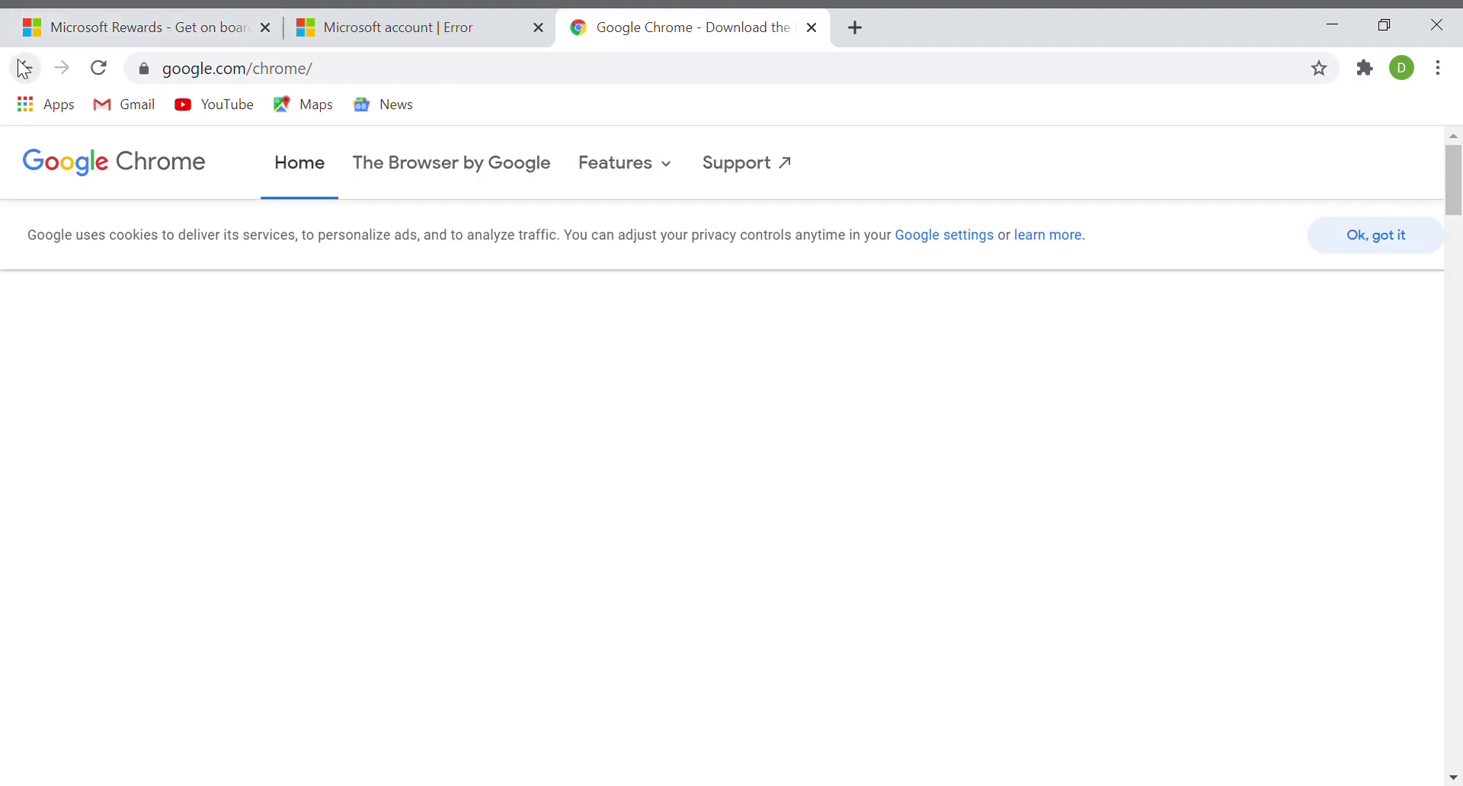
Head to the Chrome Web Store by entering 'chrome web s' in the address bar
{"action": "left_click", "coordinate": [30, 69]}
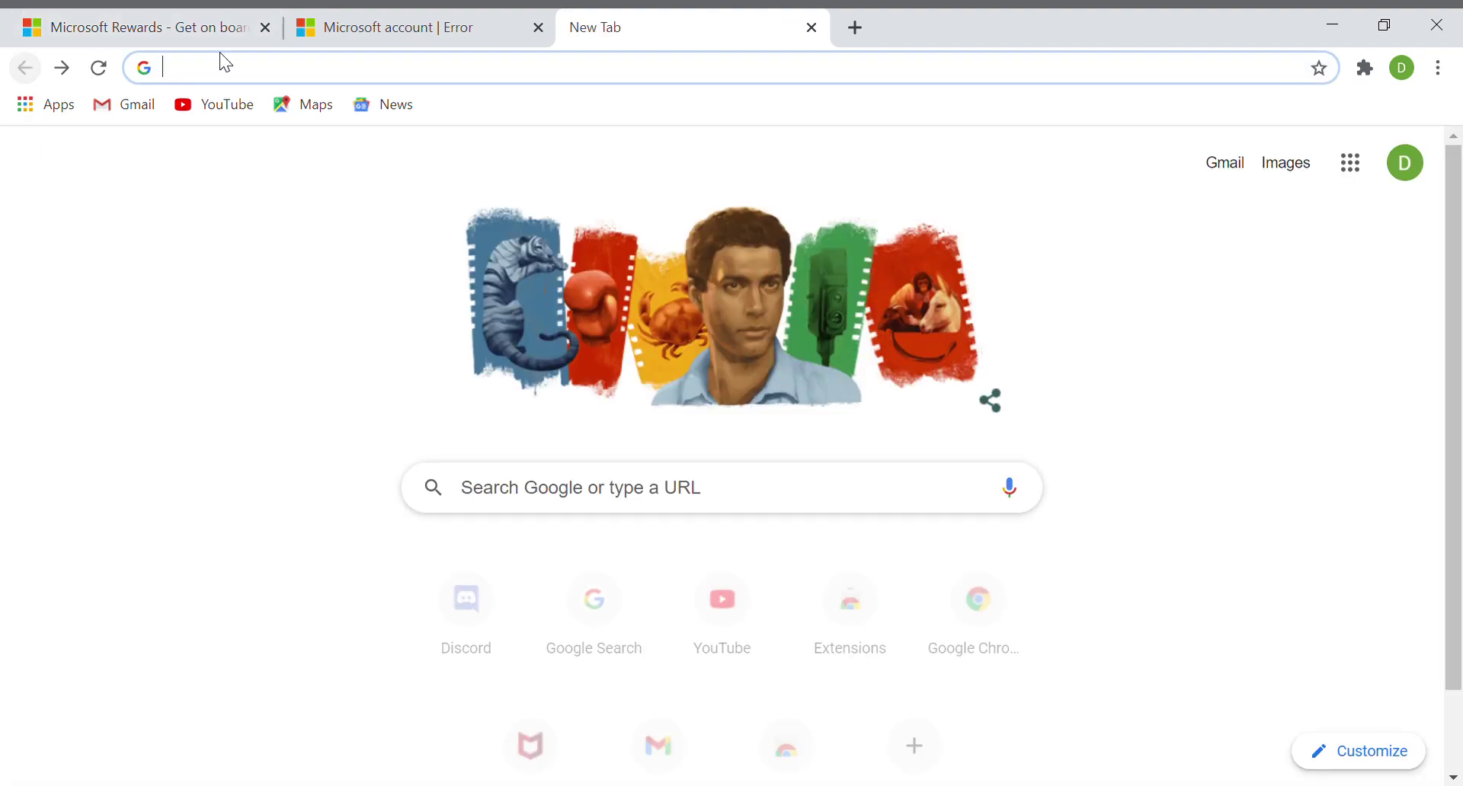
{"action": "left_click", "coordinate": [319, 68]}
{"action": "type", "text": "chrome "}
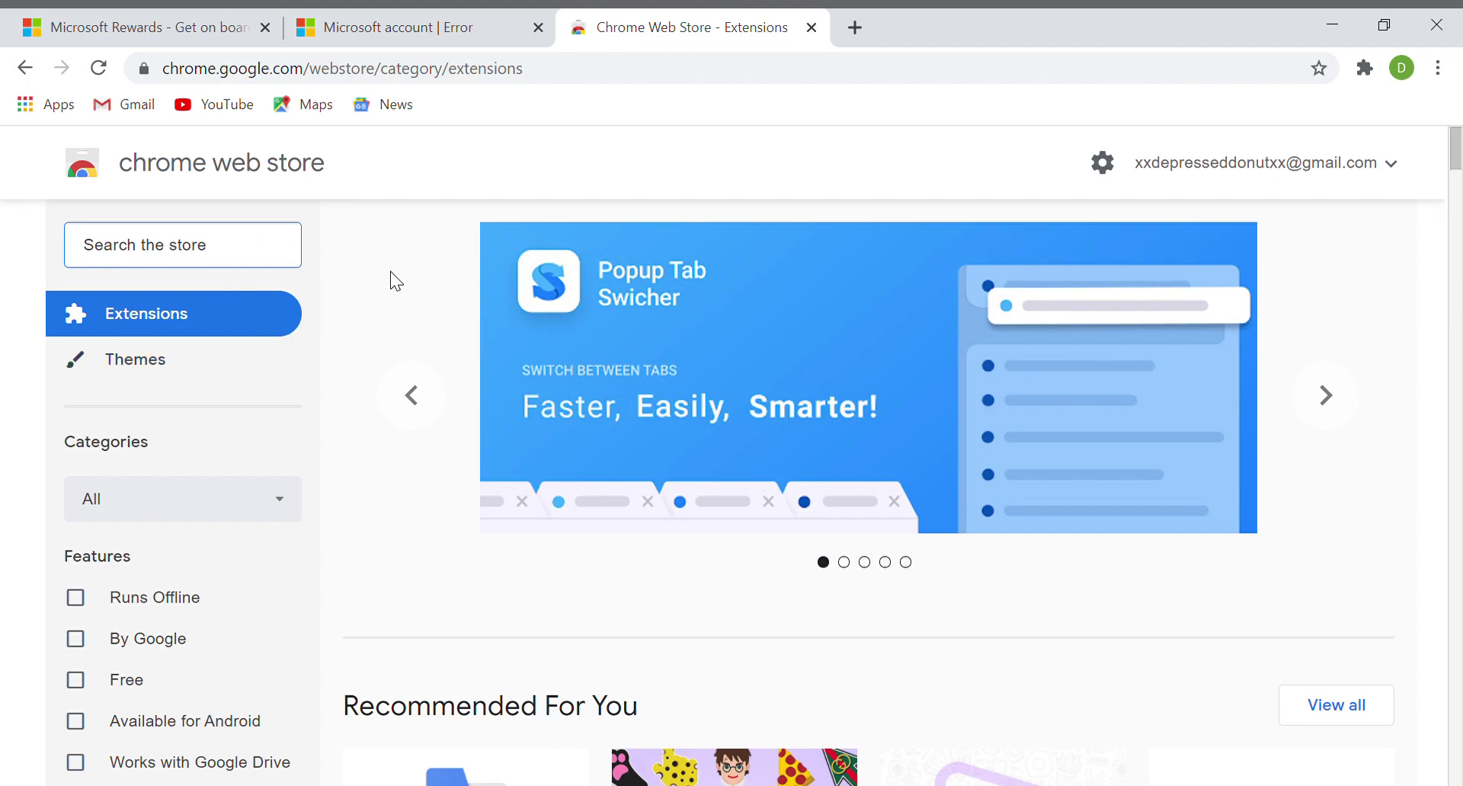
Search the store for 'unlimited free vpn' and filter the results to extensions only
{"action": "type", "text": "unlimite"}
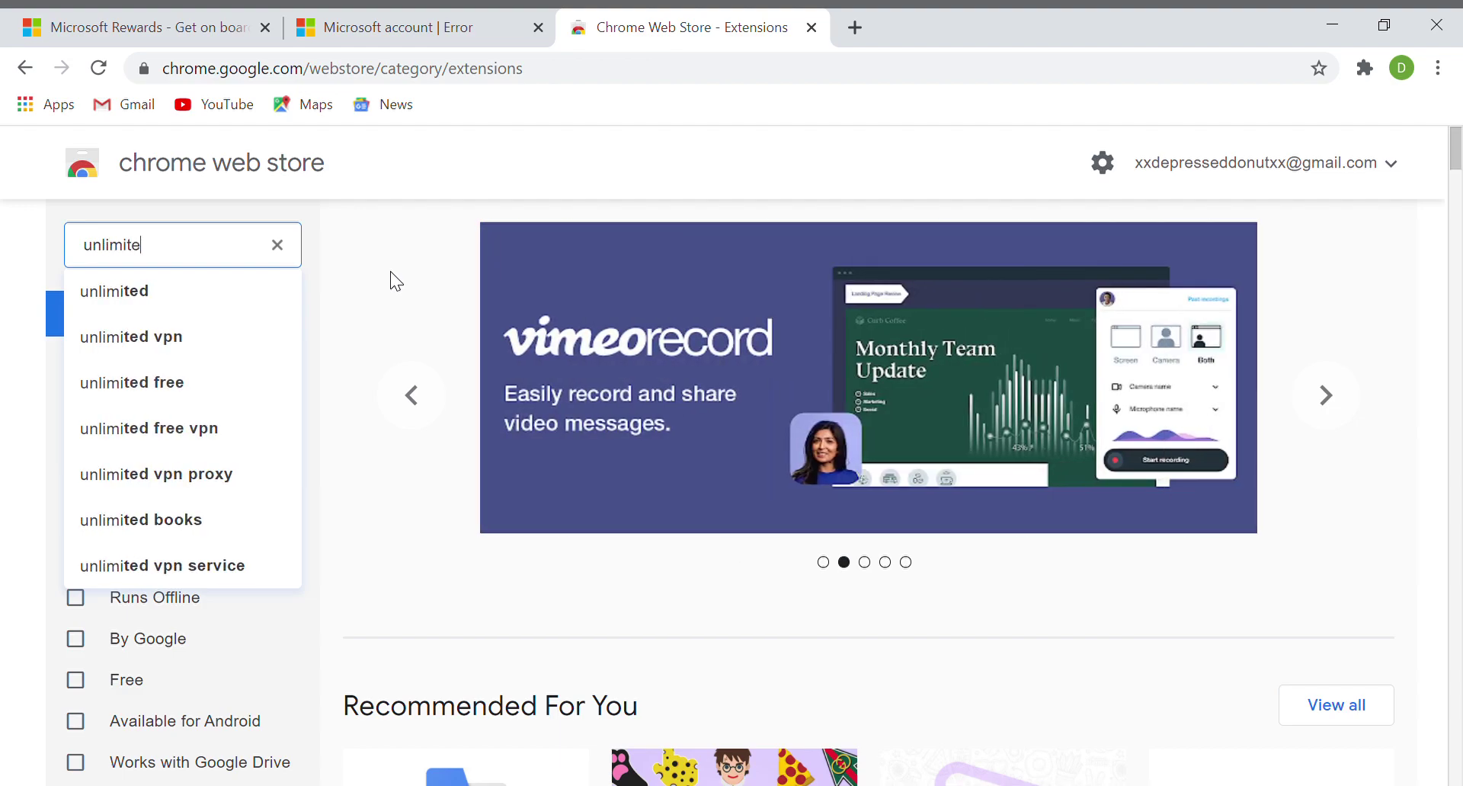
{"action": "type", "text": "d free v"}
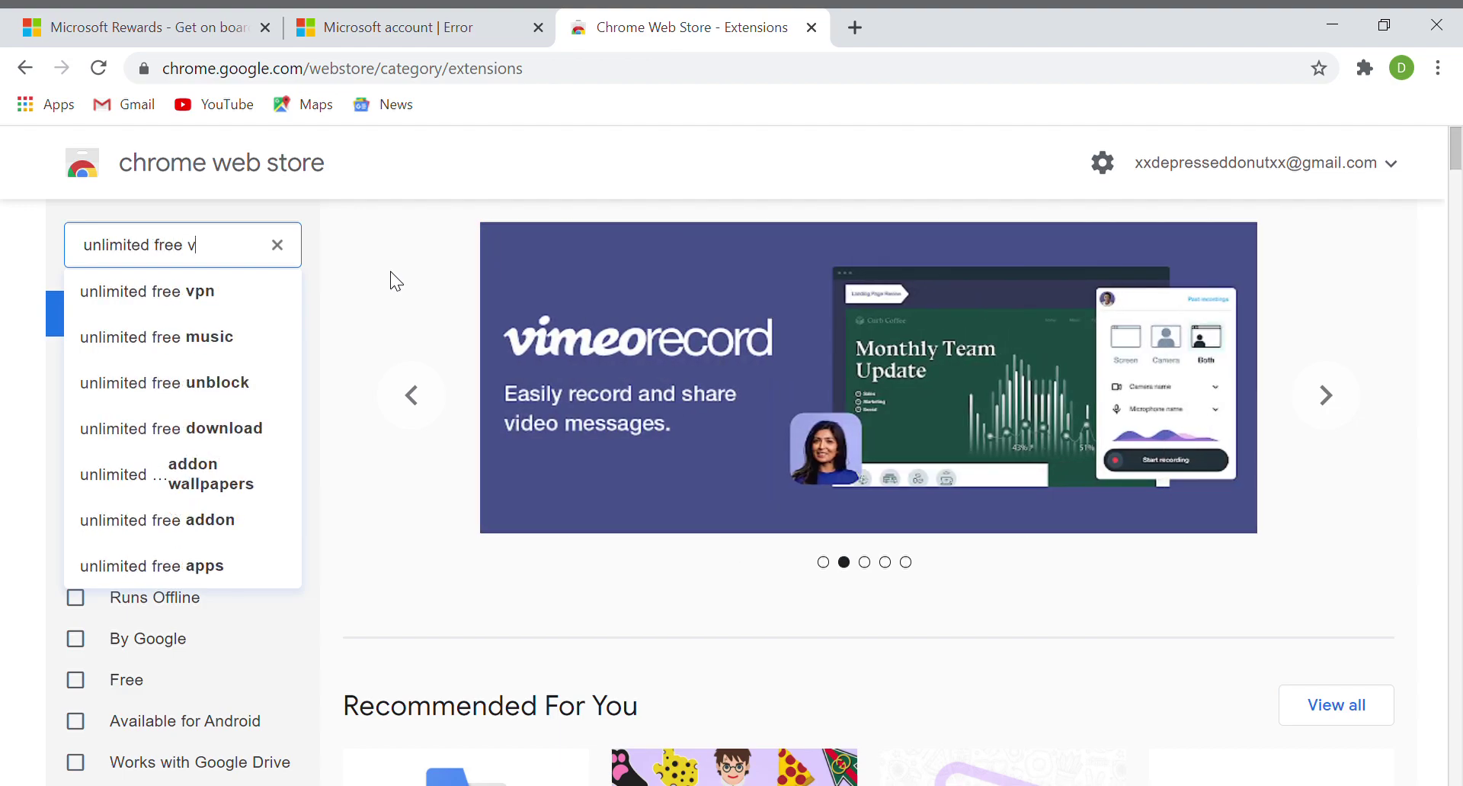
{"action": "type", "text": "pn"}
{"action": "key", "text": "Return"}
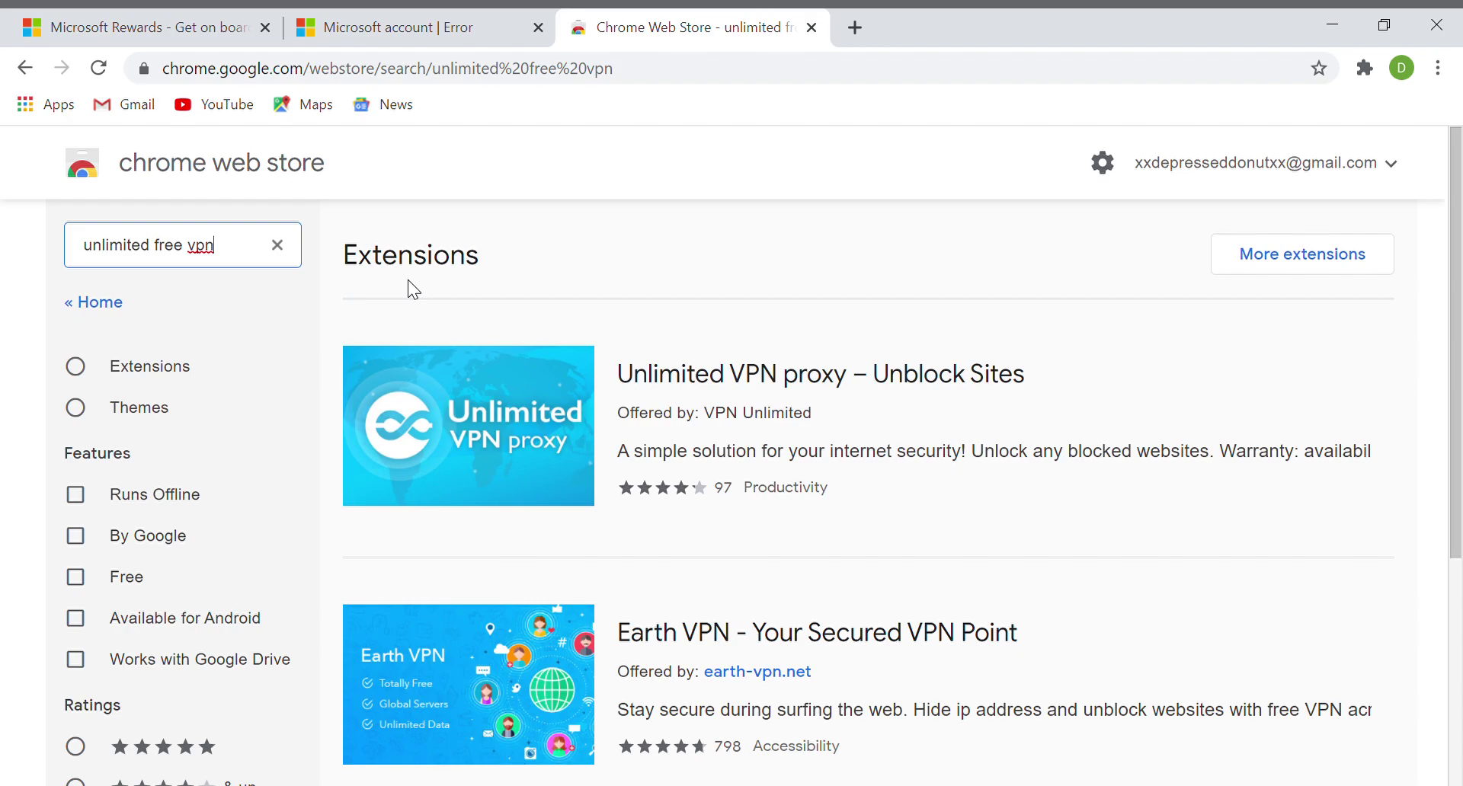
{"action": "scroll", "coordinate": [419, 304], "scroll_direction": "down", "scroll_amount": 5}
{"action": "scroll", "coordinate": [687, 527], "scroll_direction": "up", "scroll_amount": 5}
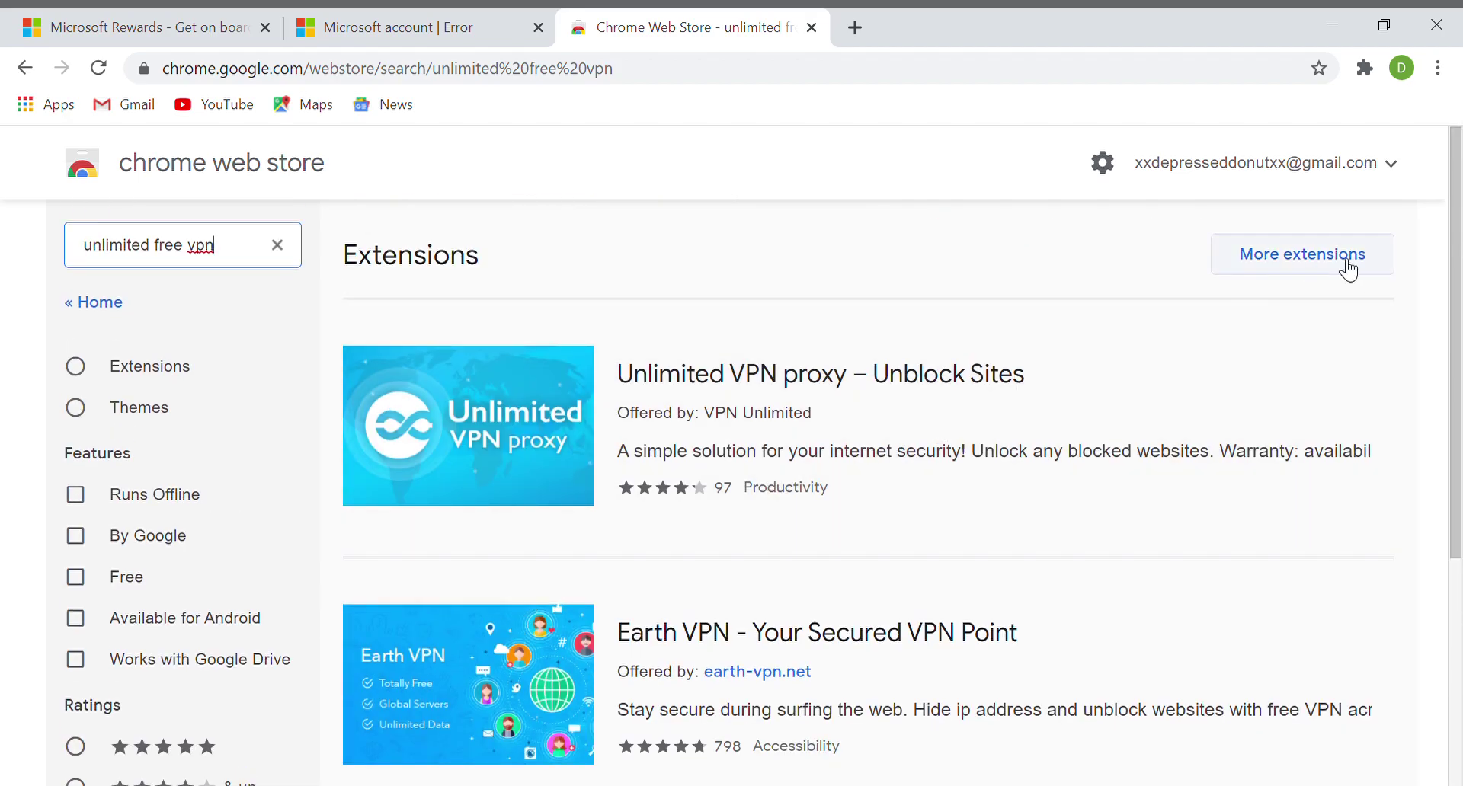
{"action": "left_click", "coordinate": [1287, 254]}
{"action": "scroll", "coordinate": [800, 441], "scroll_direction": "down", "scroll_amount": 3}
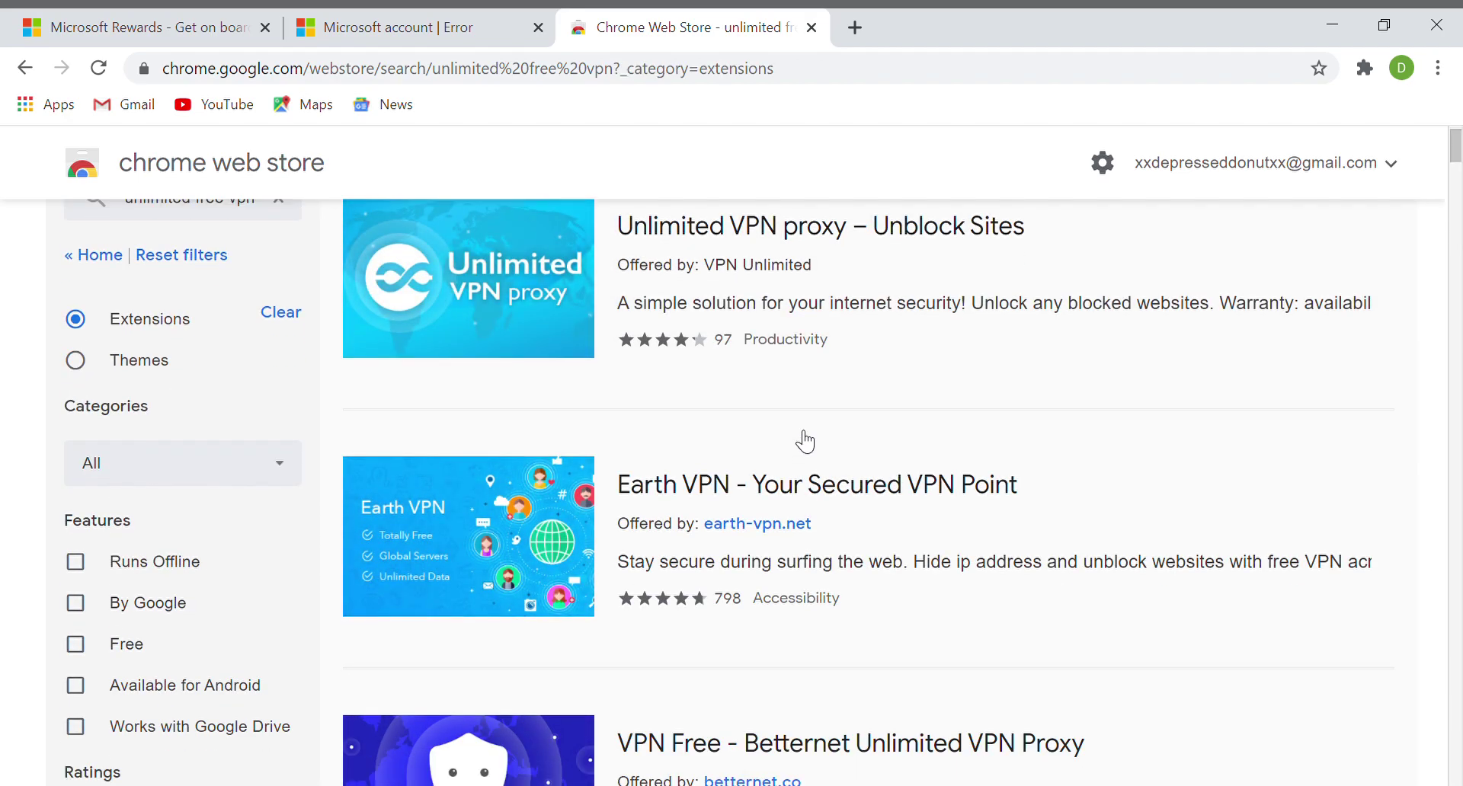
{"action": "scroll", "coordinate": [804, 441], "scroll_direction": "down", "scroll_amount": 4}
{"action": "scroll", "coordinate": [804, 441], "scroll_direction": "down", "scroll_amount": 2}
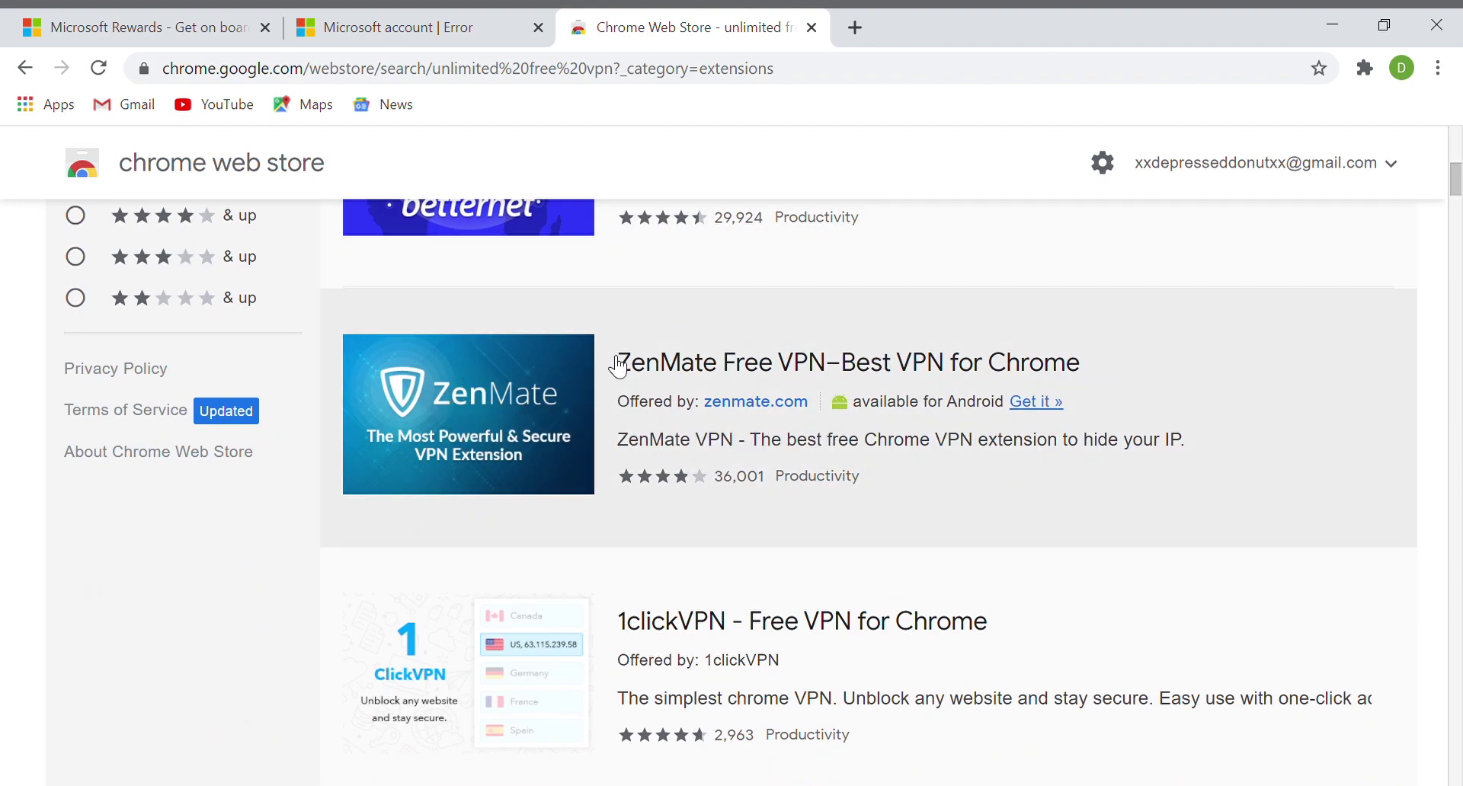
Add ZenMate Free VPN to Chrome, then close the zenmate.com and store tabs
{"action": "left_click", "coordinate": [473, 431]}
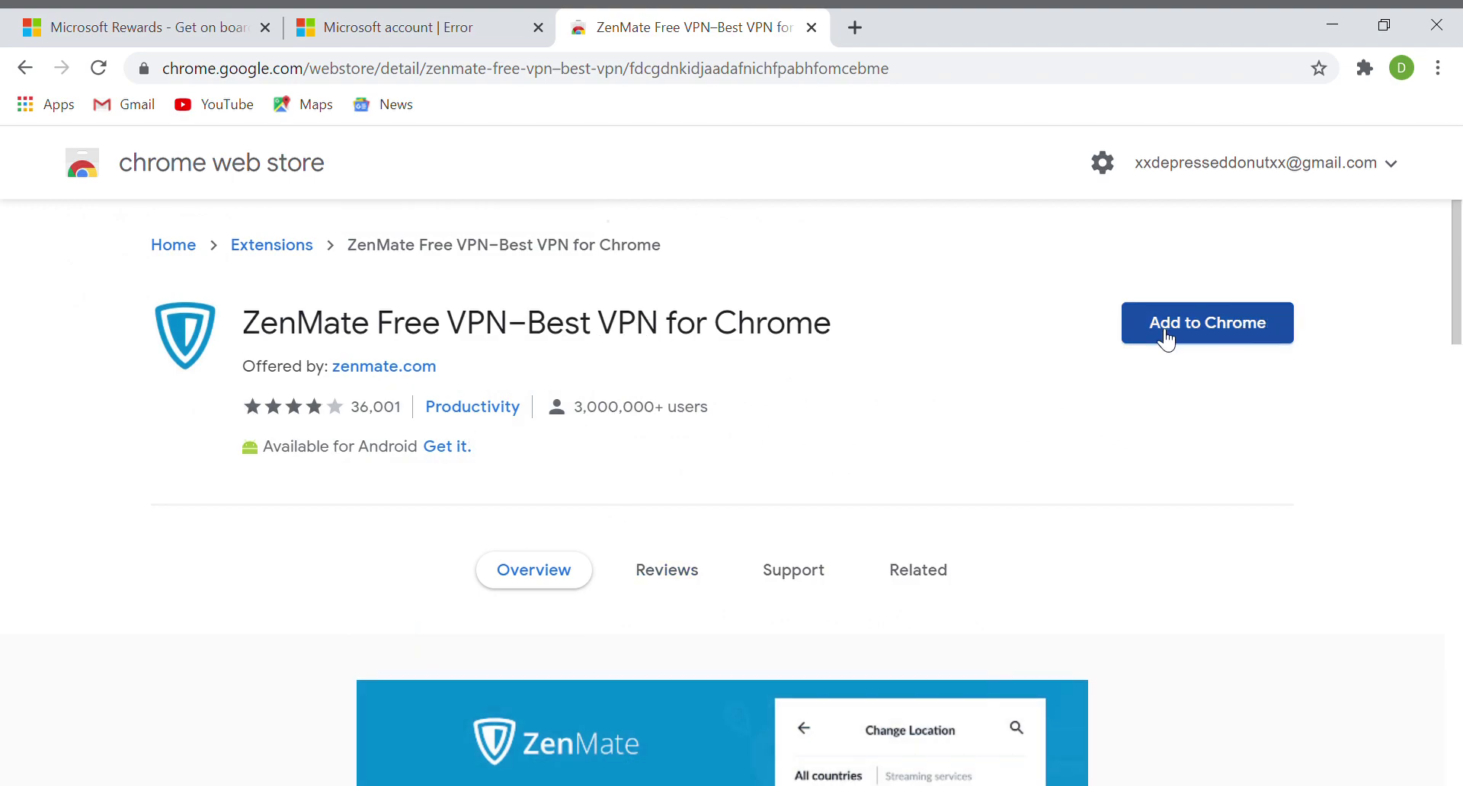
{"action": "left_click", "coordinate": [1204, 333]}
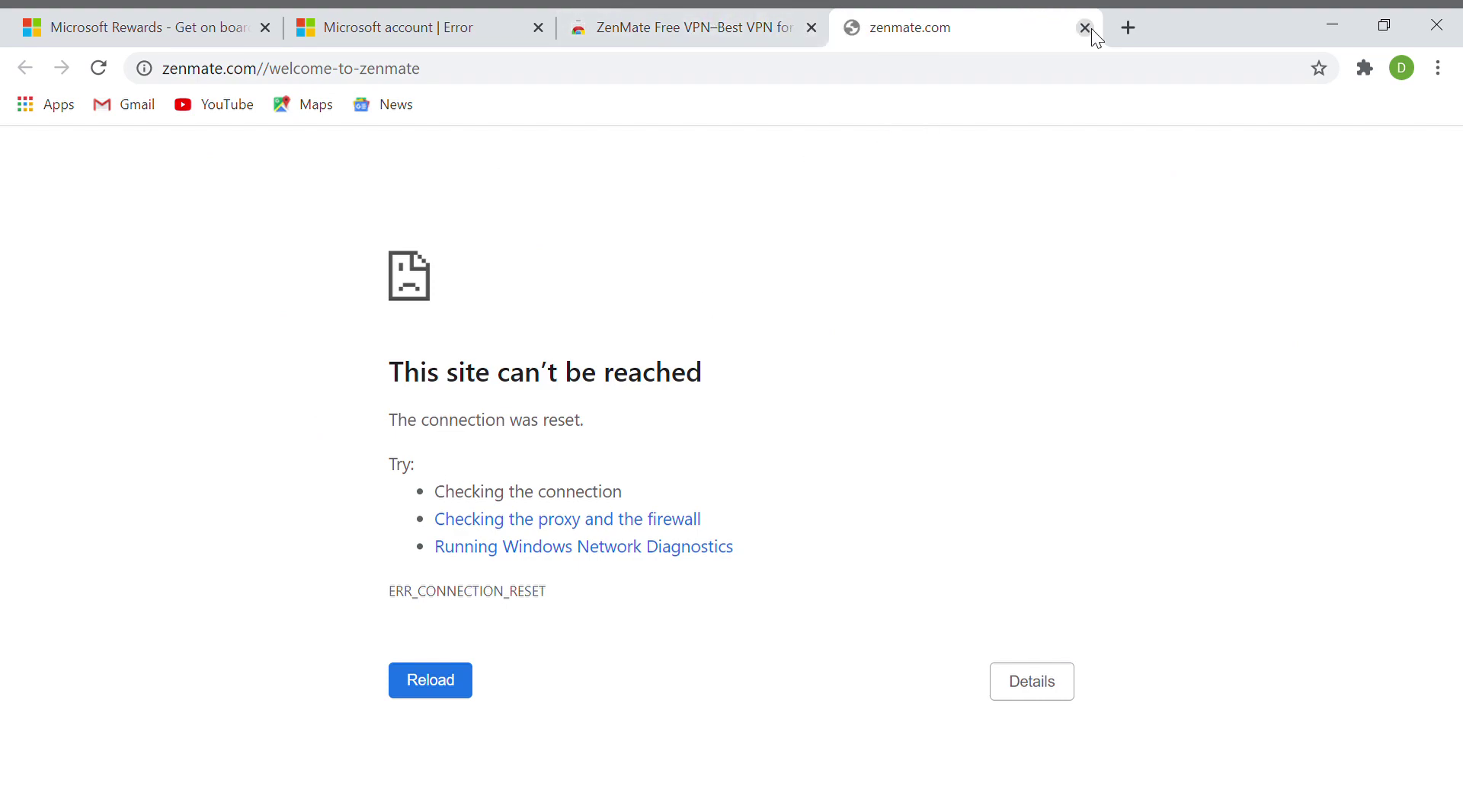
{"action": "left_click", "coordinate": [1085, 28]}
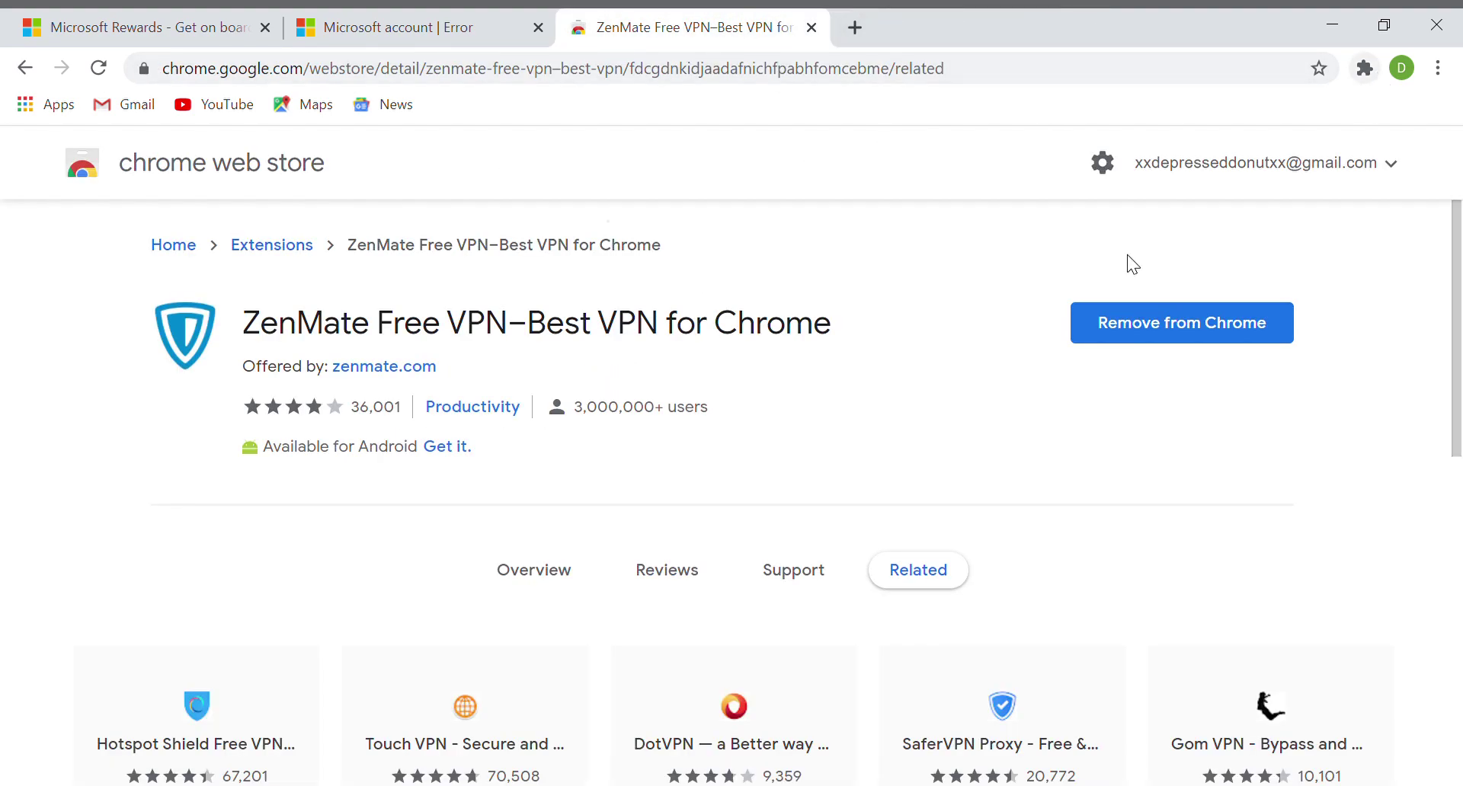
{"action": "left_click", "coordinate": [811, 28]}
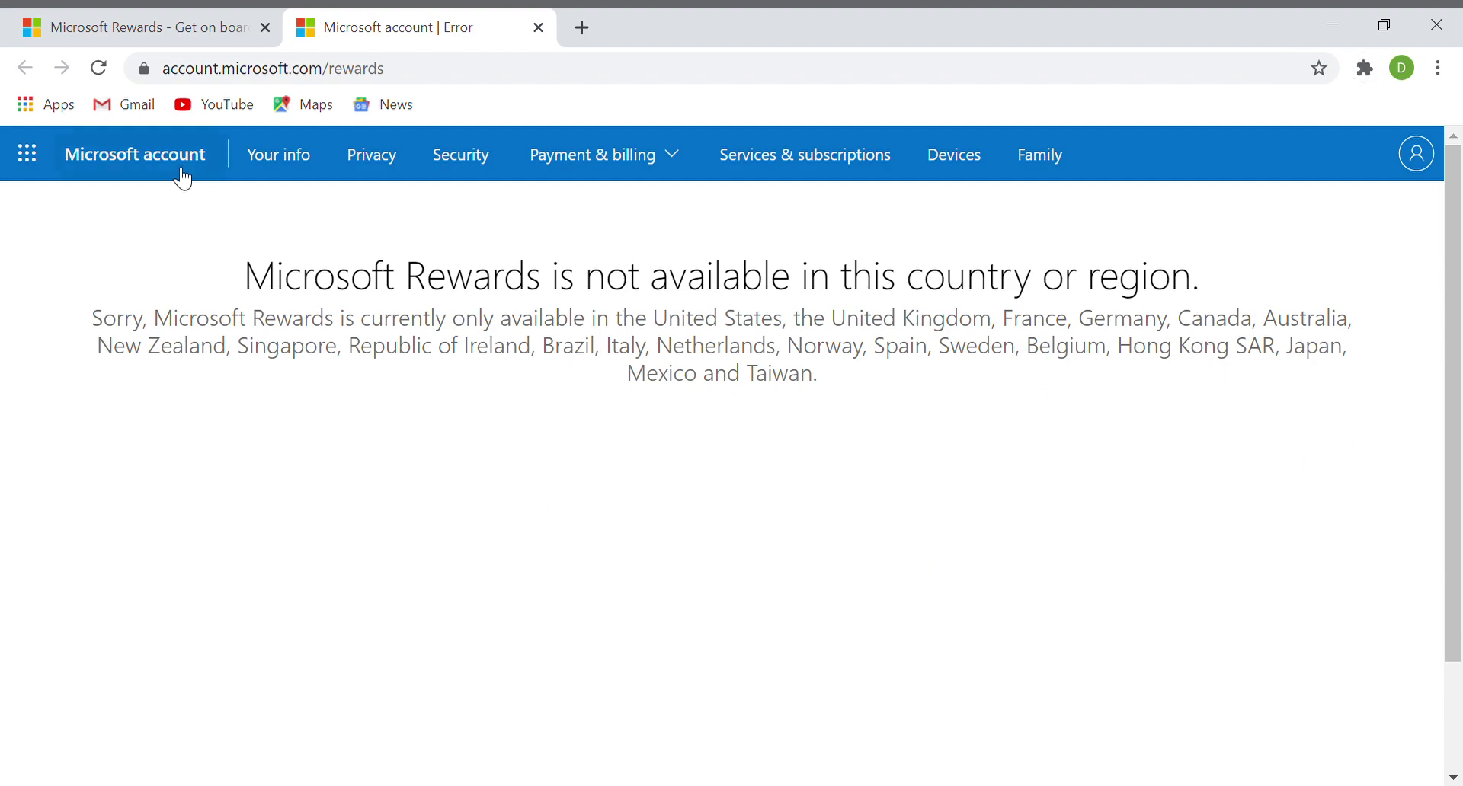
Reload the Rewards page so the dashboard loads, then scroll to the Daily set and back
{"action": "left_click", "coordinate": [98, 67]}
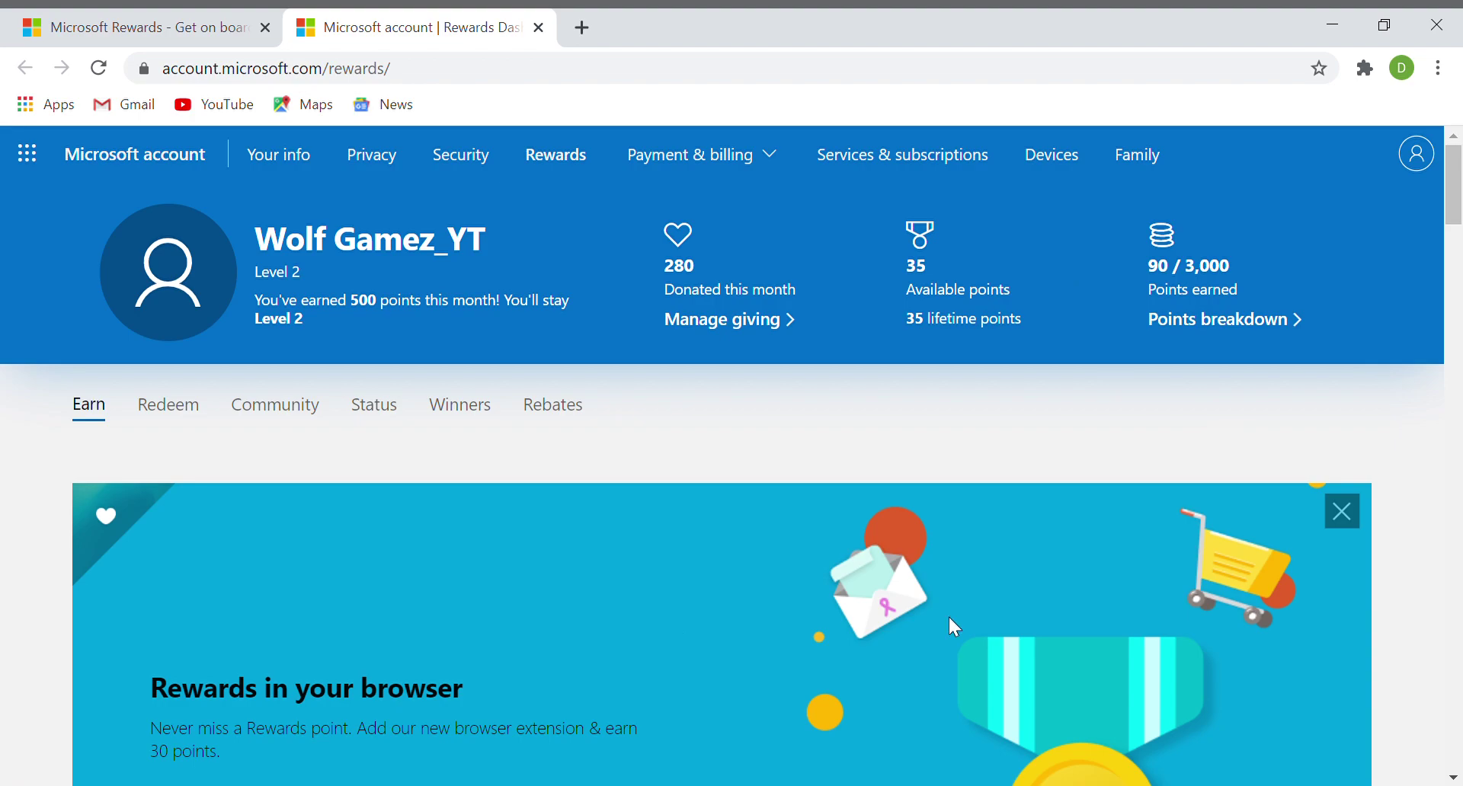
{"action": "scroll", "coordinate": [819, 304], "scroll_direction": "down", "scroll_amount": 2}
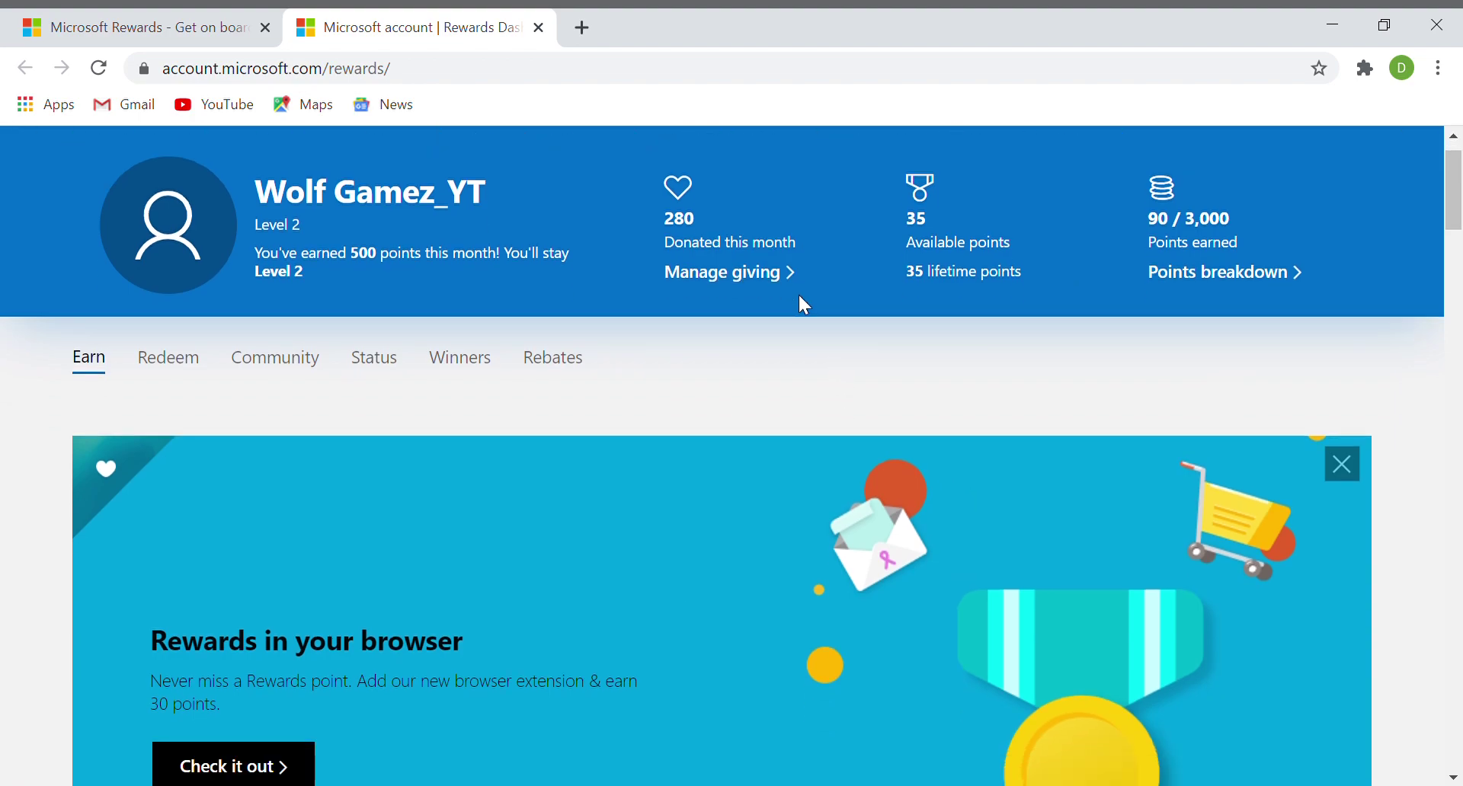
{"action": "scroll", "coordinate": [800, 304], "scroll_direction": "down", "scroll_amount": 5}
{"action": "scroll", "coordinate": [748, 352], "scroll_direction": "down", "scroll_amount": 2}
{"action": "scroll", "coordinate": [696, 254], "scroll_direction": "down", "scroll_amount": 3}
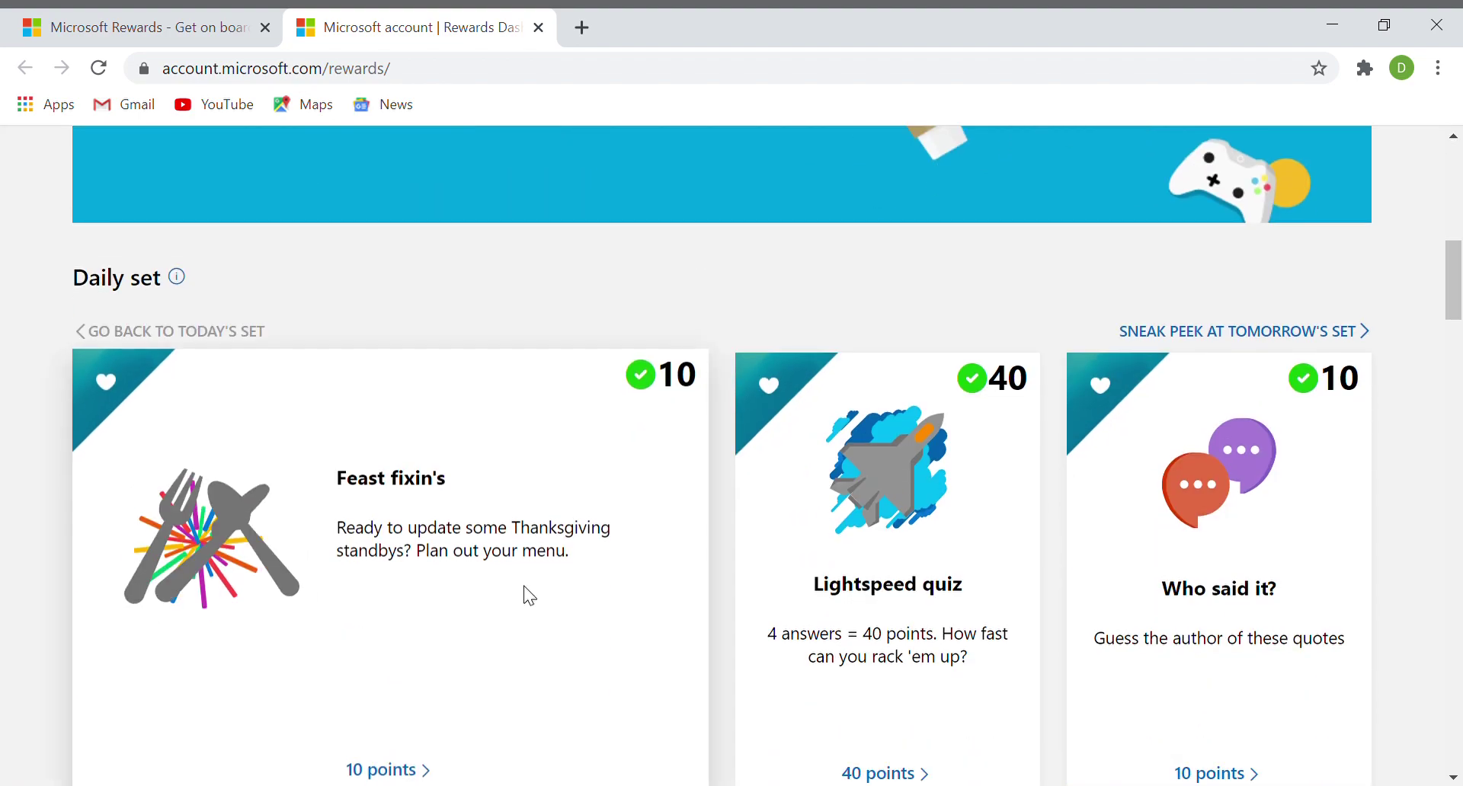
{"action": "scroll", "coordinate": [565, 654], "scroll_direction": "up", "scroll_amount": 5}
{"action": "scroll", "coordinate": [565, 654], "scroll_direction": "up", "scroll_amount": 6}
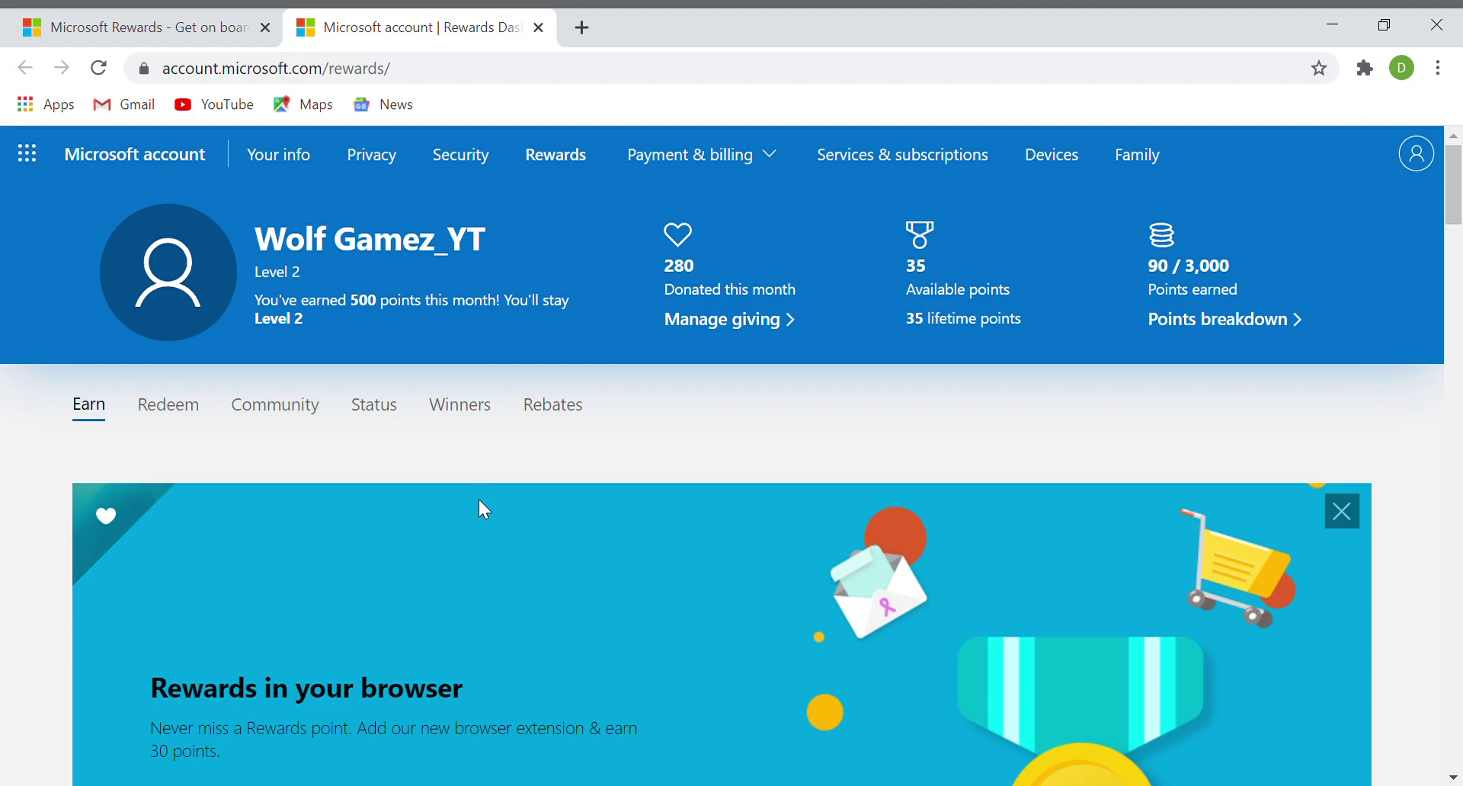
{"action": "scroll", "coordinate": [503, 381], "scroll_direction": "down", "scroll_amount": 8}
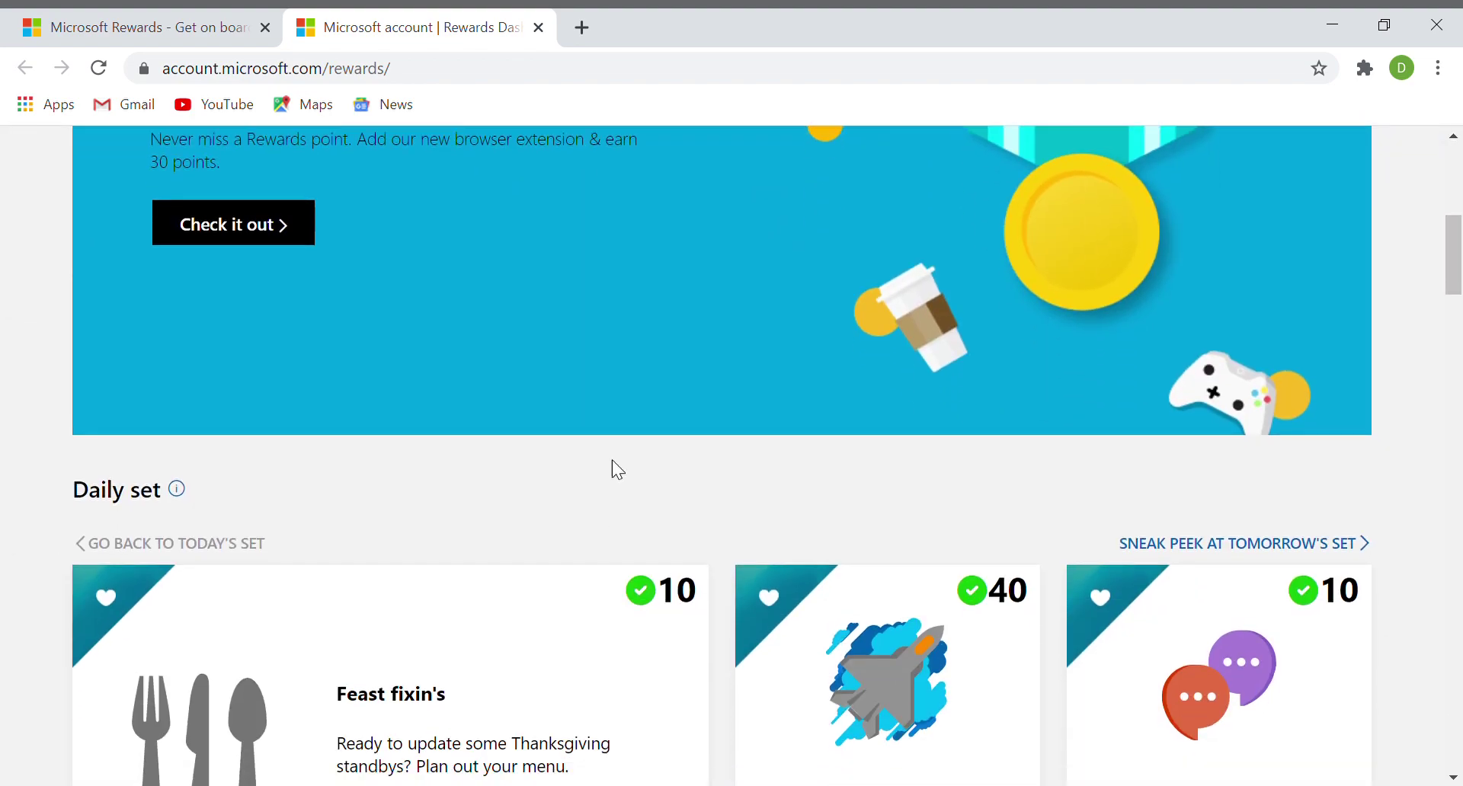
{"action": "scroll", "coordinate": [611, 461], "scroll_direction": "down", "scroll_amount": 4}
{"action": "scroll", "coordinate": [614, 372], "scroll_direction": "up", "scroll_amount": 3}
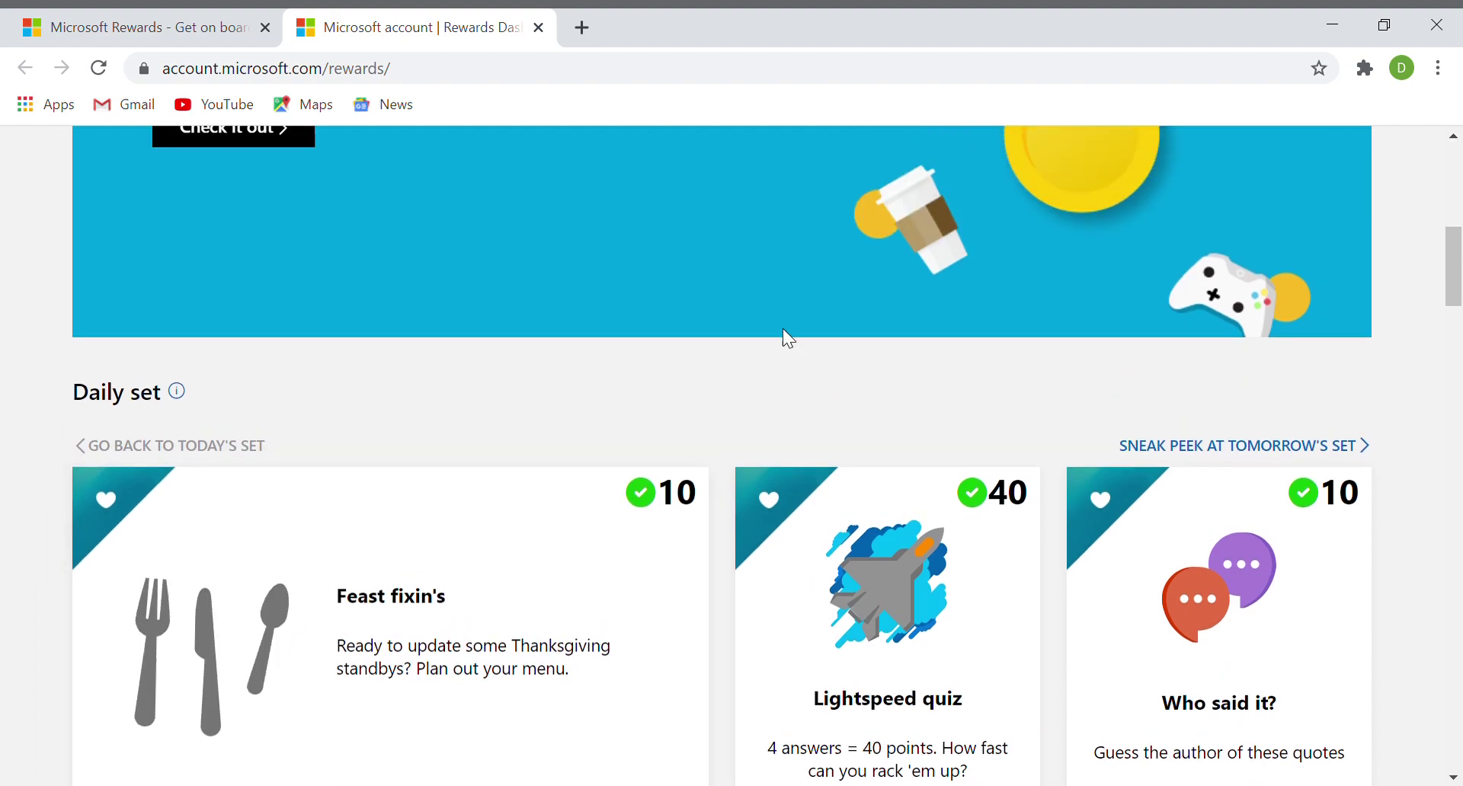
{"action": "scroll", "coordinate": [755, 366], "scroll_direction": "up", "scroll_amount": 2}
{"action": "scroll", "coordinate": [720, 404], "scroll_direction": "up", "scroll_amount": 3}
{"action": "scroll", "coordinate": [712, 419], "scroll_direction": "up", "scroll_amount": 4}
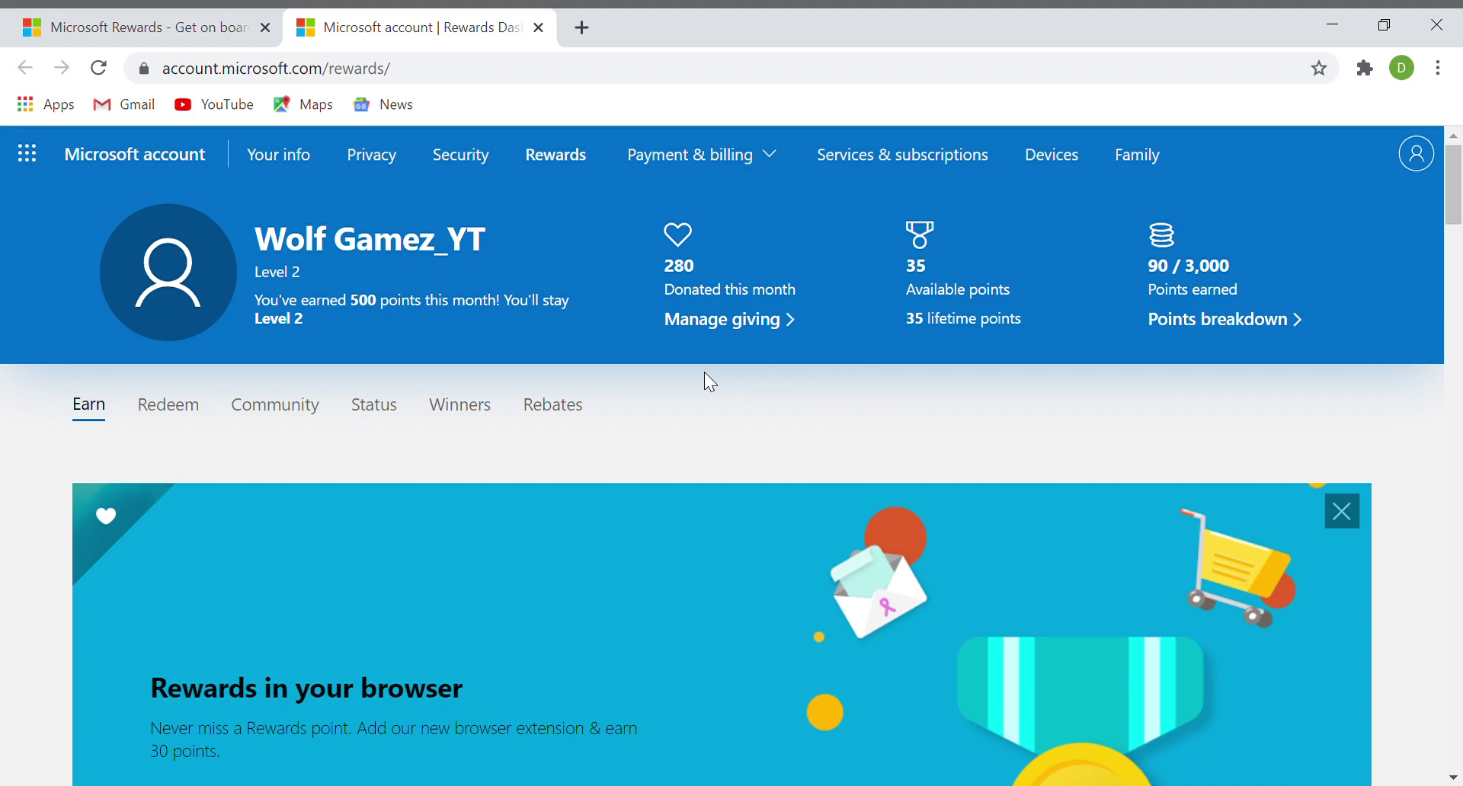
Close the 'Microsoft Rewards - Get on board' tab and scroll through the remaining dashboard
{"action": "left_click", "coordinate": [152, 27]}
{"action": "left_click", "coordinate": [315, 25]}
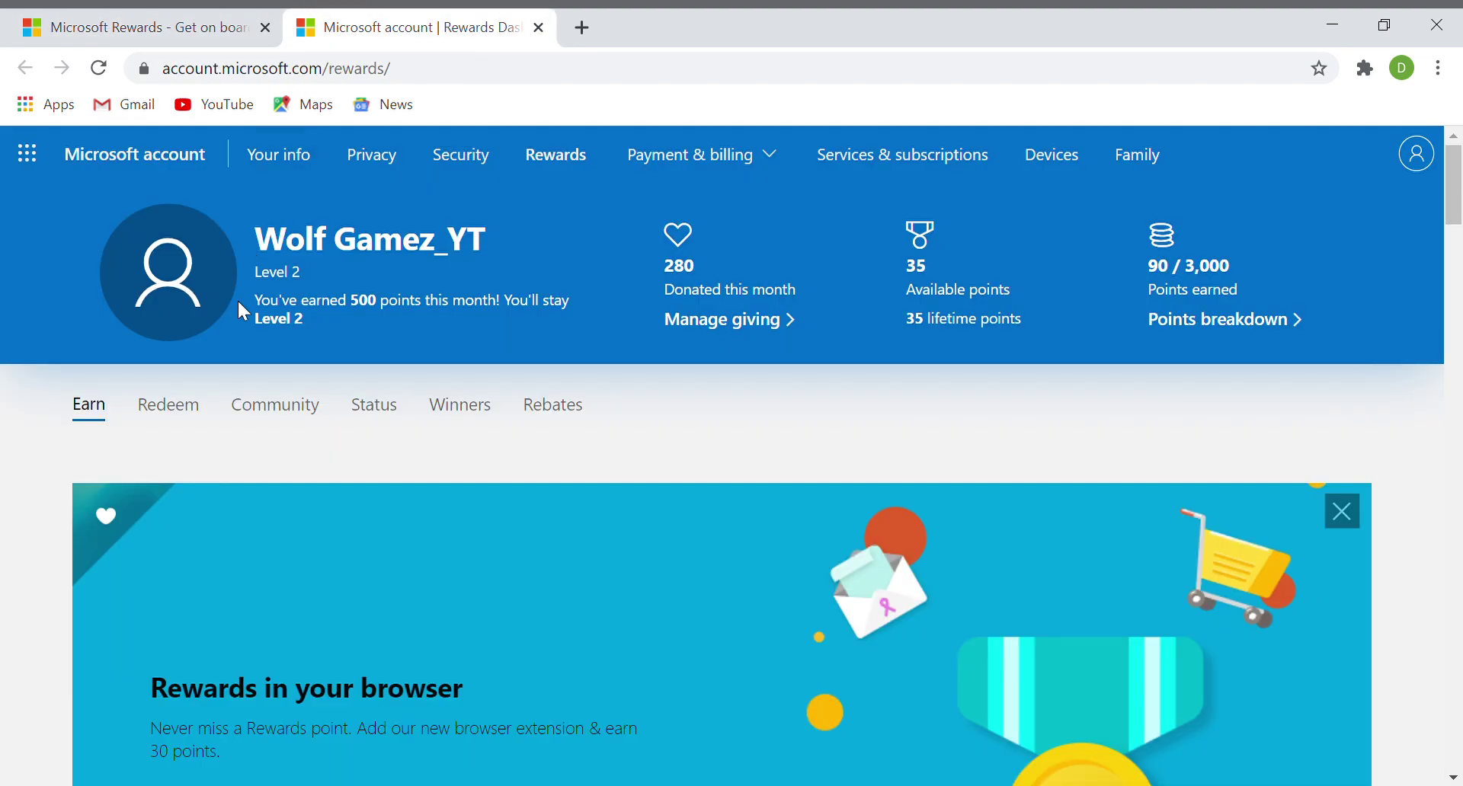
{"action": "left_click", "coordinate": [265, 28]}
{"action": "scroll", "coordinate": [416, 336], "scroll_direction": "down", "scroll_amount": 2}
{"action": "scroll", "coordinate": [421, 345], "scroll_direction": "down", "scroll_amount": 3}
{"action": "scroll", "coordinate": [255, 426], "scroll_direction": "down", "scroll_amount": 3}
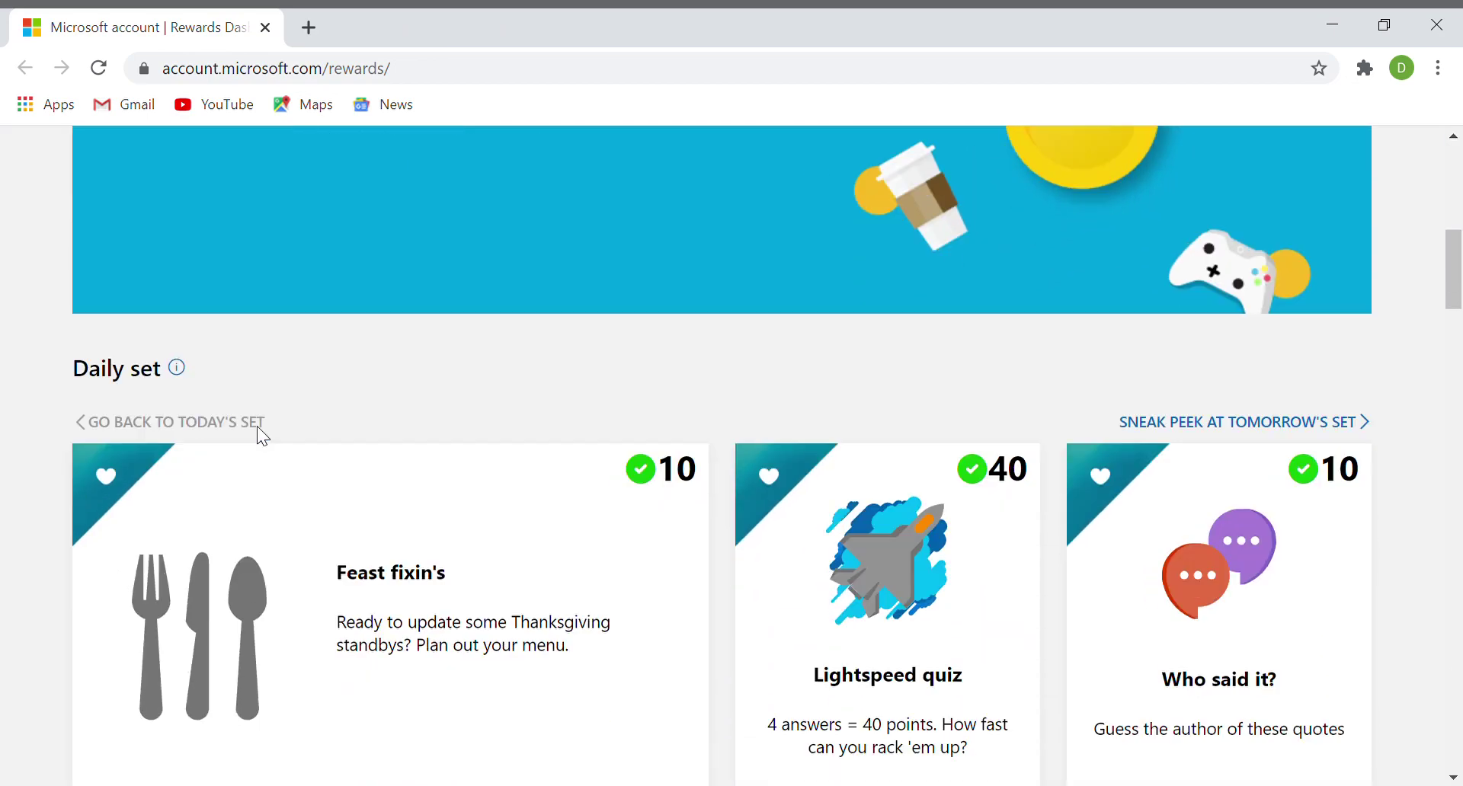
{"action": "scroll", "coordinate": [525, 523], "scroll_direction": "down", "scroll_amount": 3}
{"action": "scroll", "coordinate": [1334, 557], "scroll_direction": "down", "scroll_amount": 8}
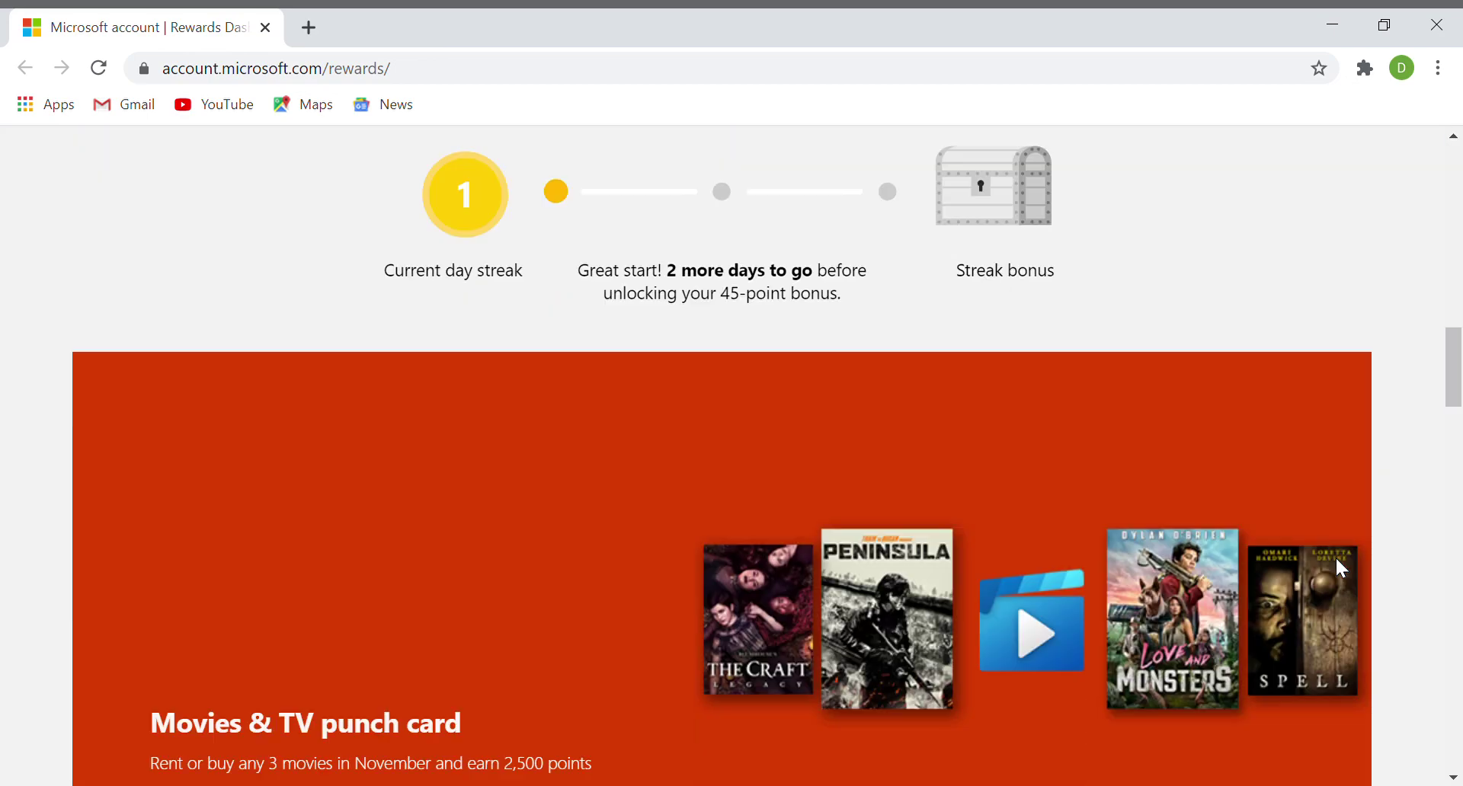
{"action": "scroll", "coordinate": [224, 539], "scroll_direction": "up", "scroll_amount": 7}
{"action": "scroll", "coordinate": [228, 540], "scroll_direction": "up", "scroll_amount": 2}
{"action": "scroll", "coordinate": [216, 532], "scroll_direction": "up", "scroll_amount": 6}
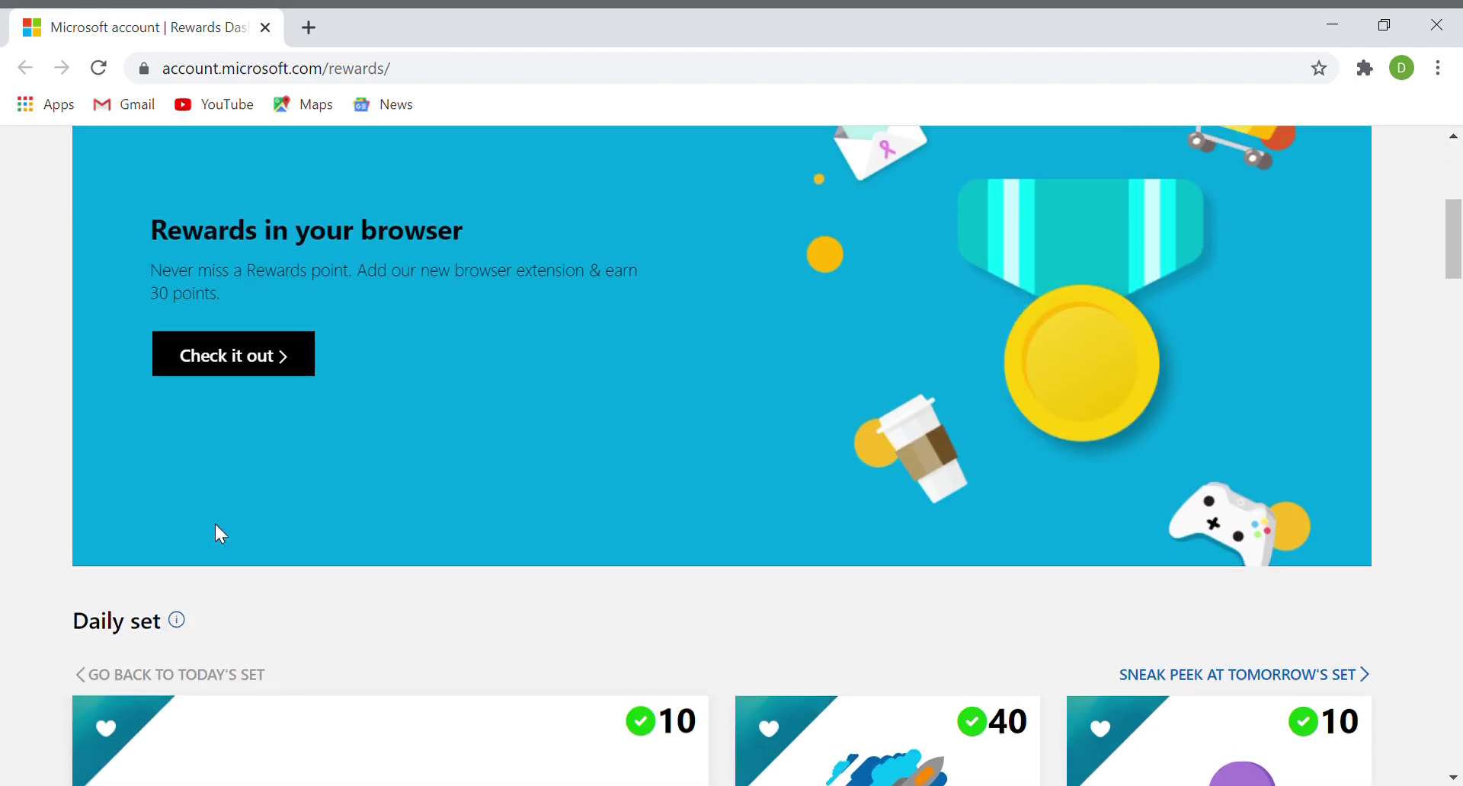
{"action": "scroll", "coordinate": [215, 523], "scroll_direction": "up", "scroll_amount": 6}
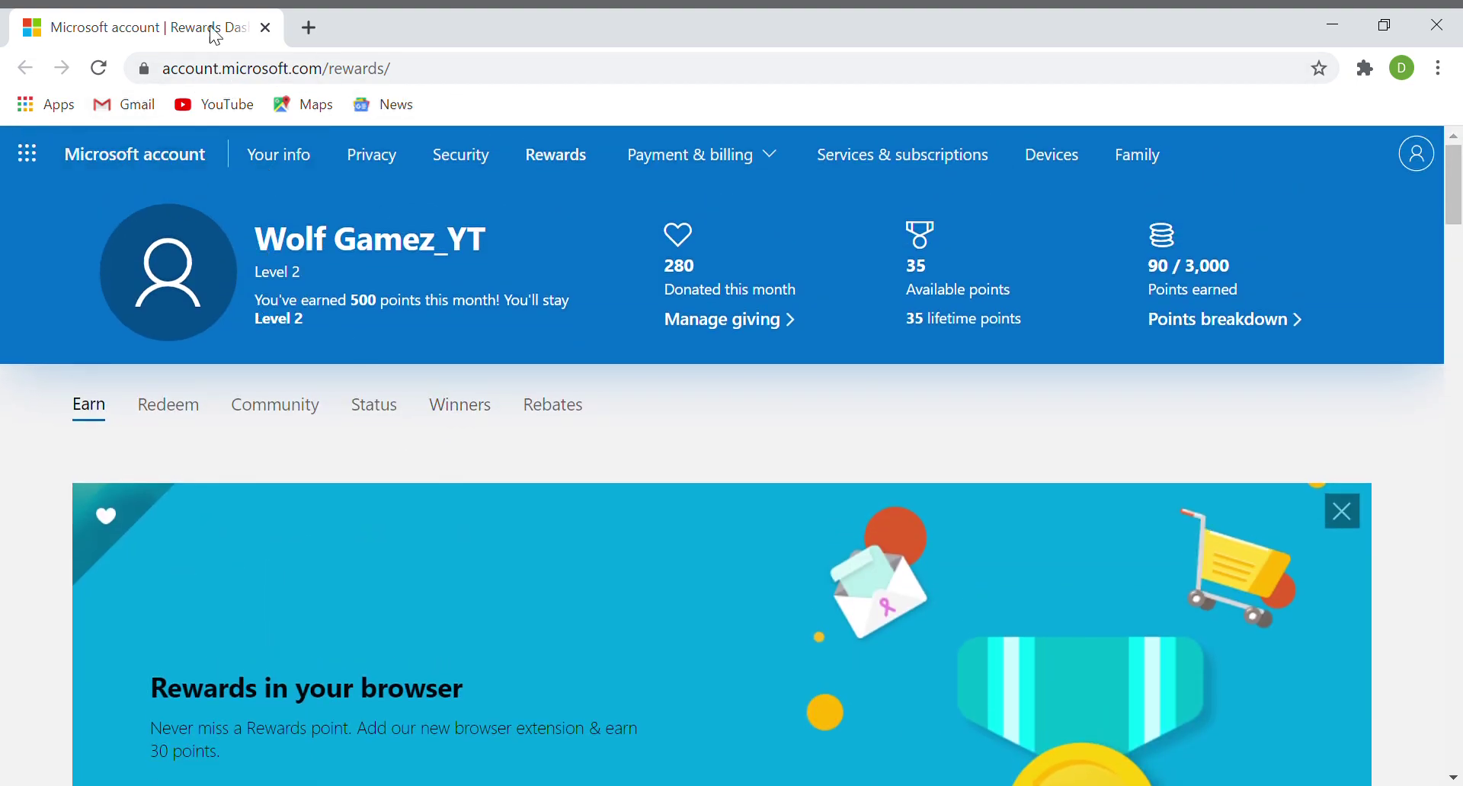